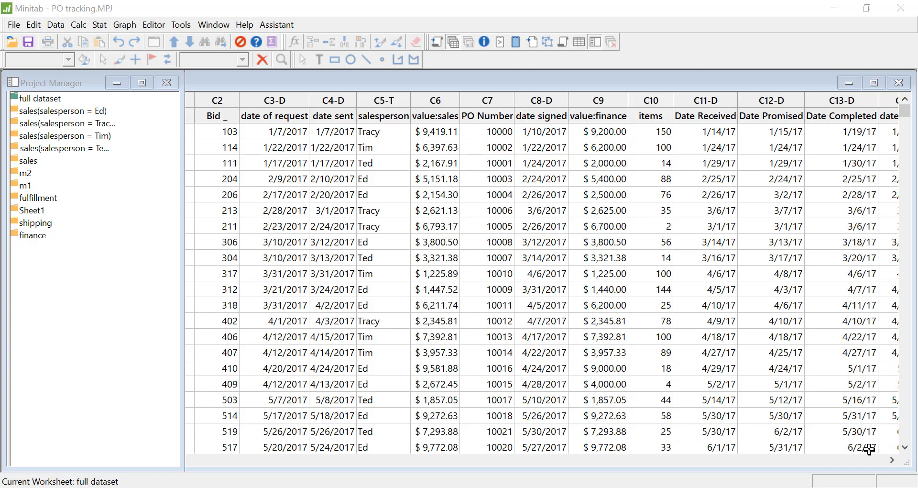
Step: Set up a pie chart from the sales worksheet with salesperson as the categorical variable and value as the frequency variable
{"action": "double_click", "coordinate": [29, 161]}
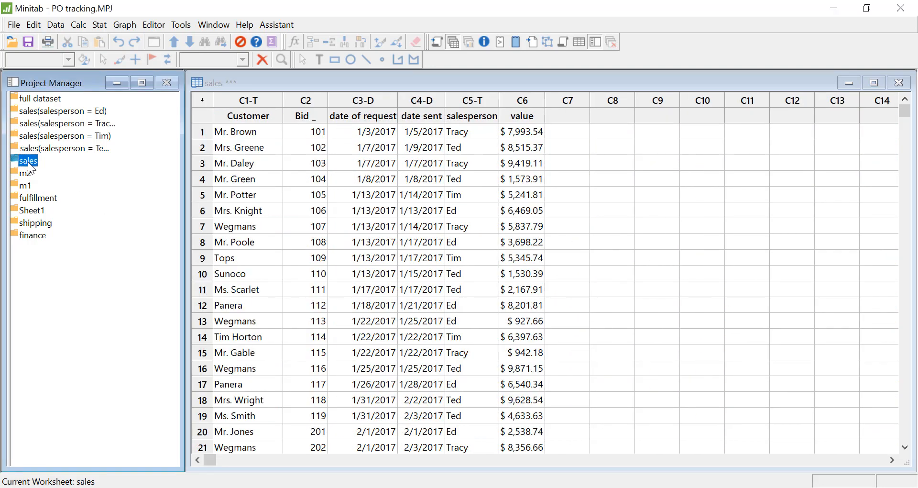
{"action": "left_click", "coordinate": [125, 26]}
{"action": "left_click", "coordinate": [163, 291]}
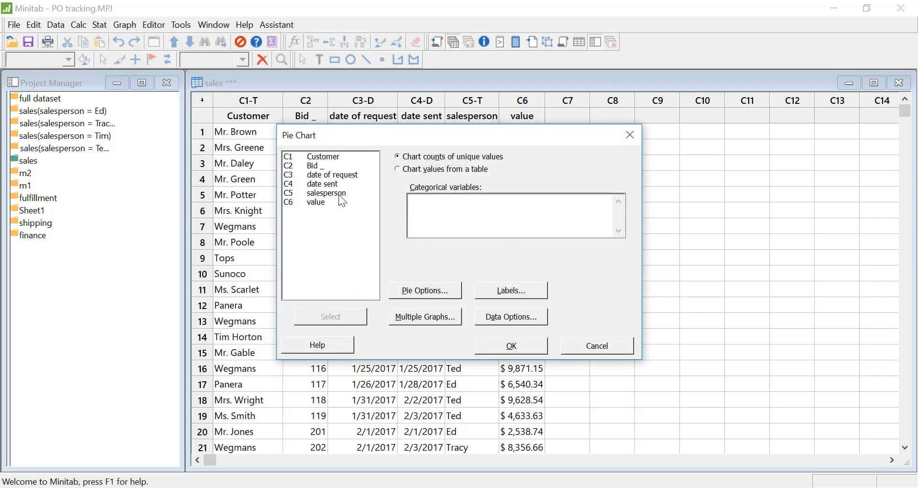
{"action": "double_click", "coordinate": [345, 194]}
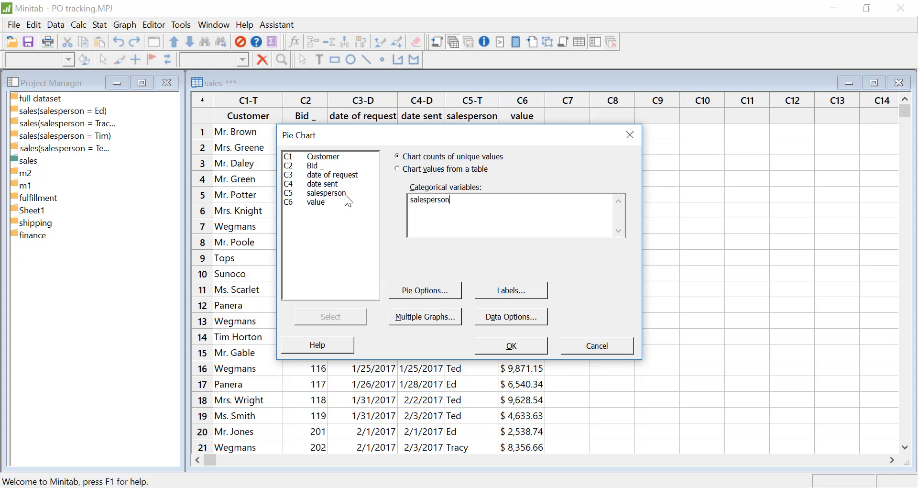
{"action": "left_click", "coordinate": [536, 323]}
{"action": "left_click", "coordinate": [418, 143]}
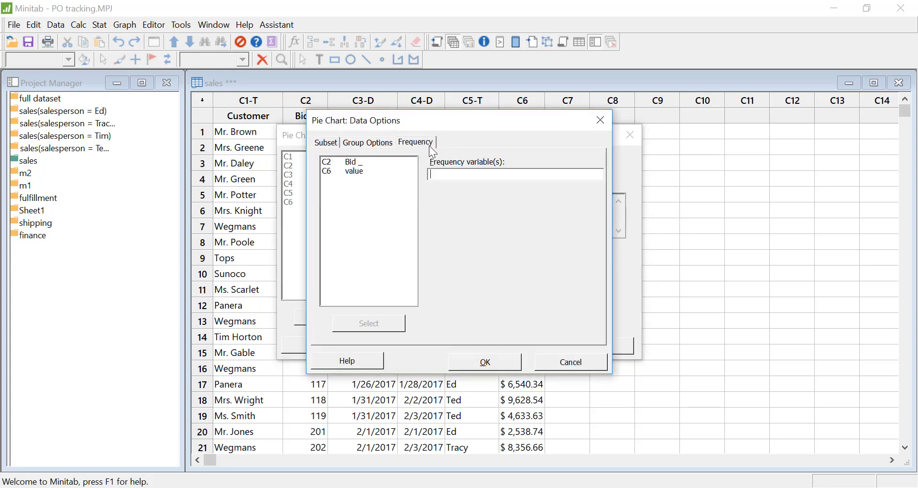
{"action": "double_click", "coordinate": [360, 174]}
{"action": "left_click", "coordinate": [493, 365]}
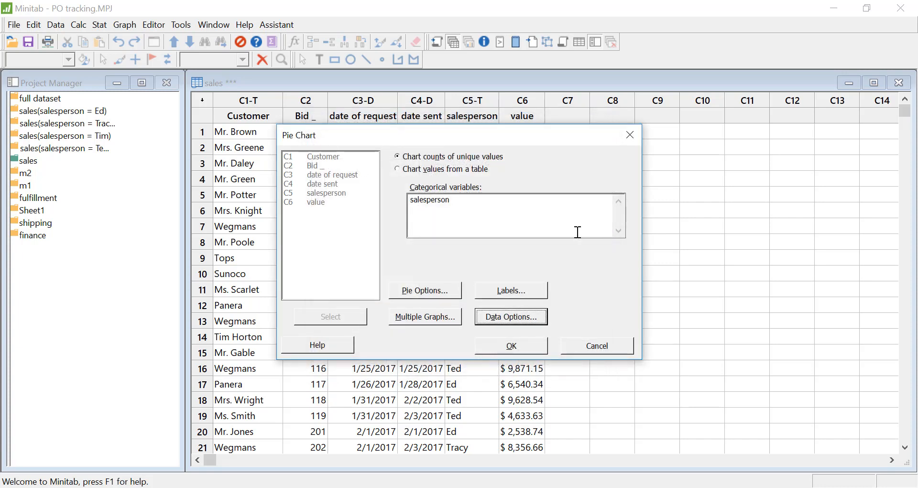
Step: Order the pie chart's slices by decreasing volume
{"action": "left_click", "coordinate": [440, 294]}
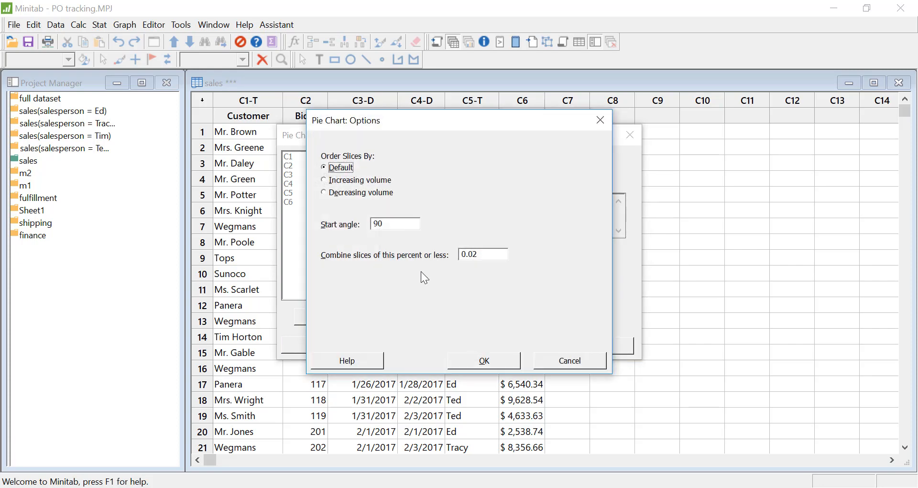
{"action": "left_click", "coordinate": [350, 196]}
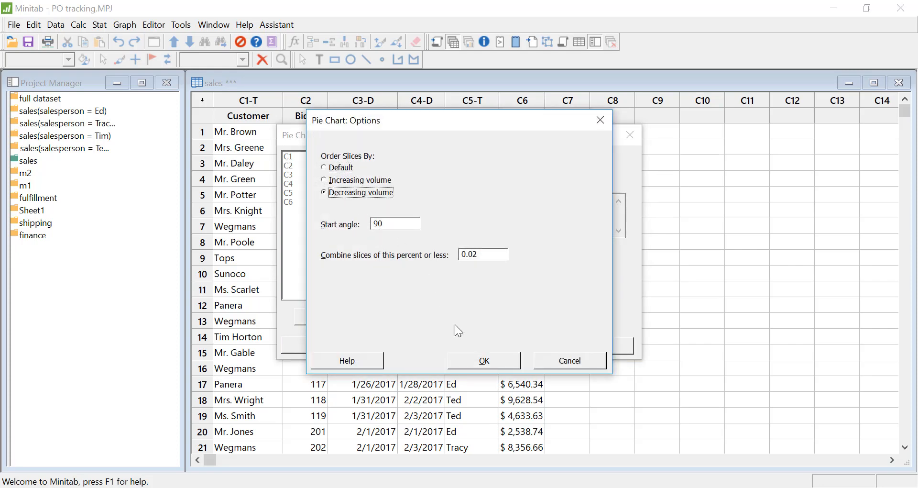
{"action": "left_click", "coordinate": [485, 363]}
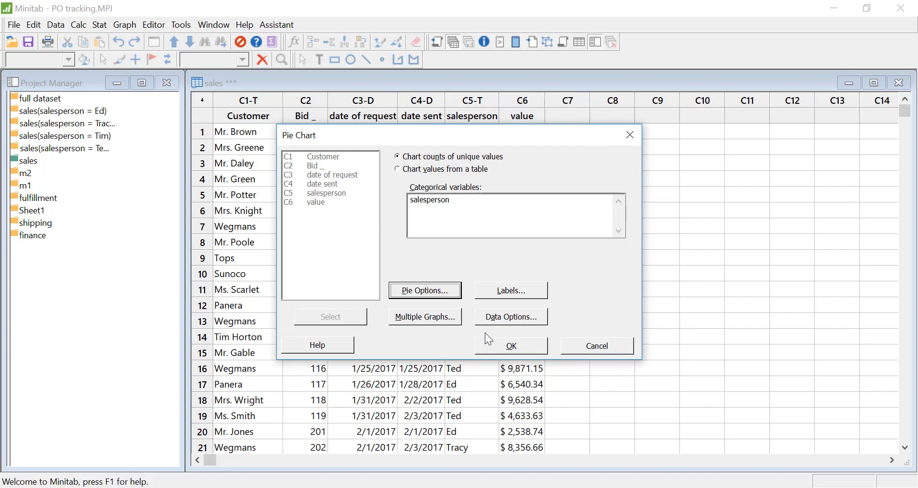
Step: Title the pie chart Potential Revenue, add frequency, percent and connecting lines to the slice labels, and create the chart
{"action": "left_click", "coordinate": [530, 298]}
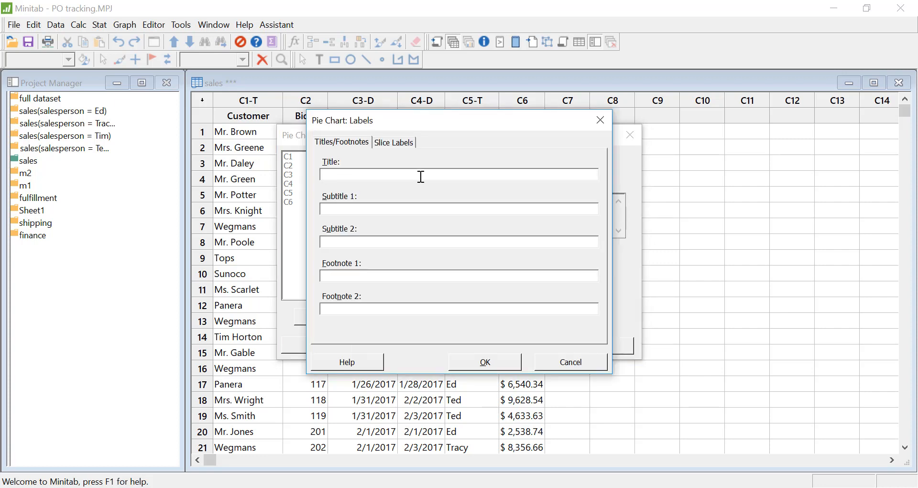
{"action": "type", "text": "Potential Revenue"}
{"action": "left_click", "coordinate": [411, 142]}
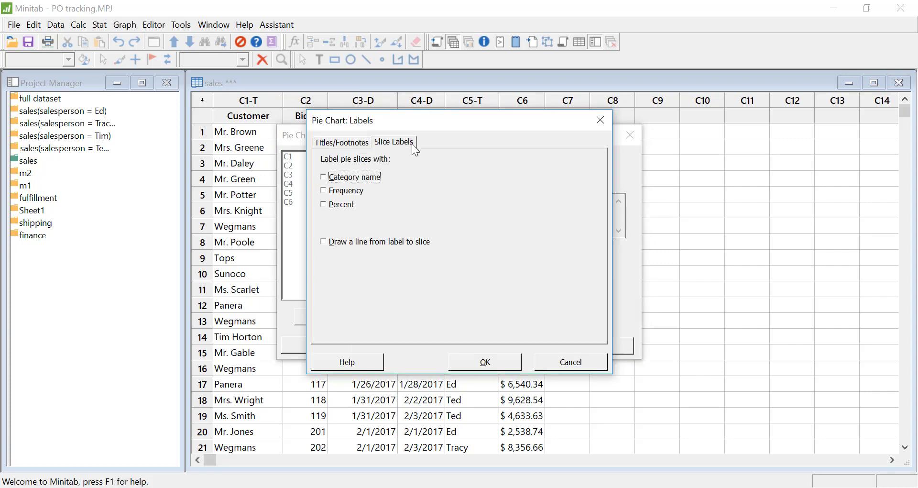
{"action": "left_click", "coordinate": [327, 192]}
{"action": "left_click", "coordinate": [325, 206]}
{"action": "left_click", "coordinate": [324, 242]}
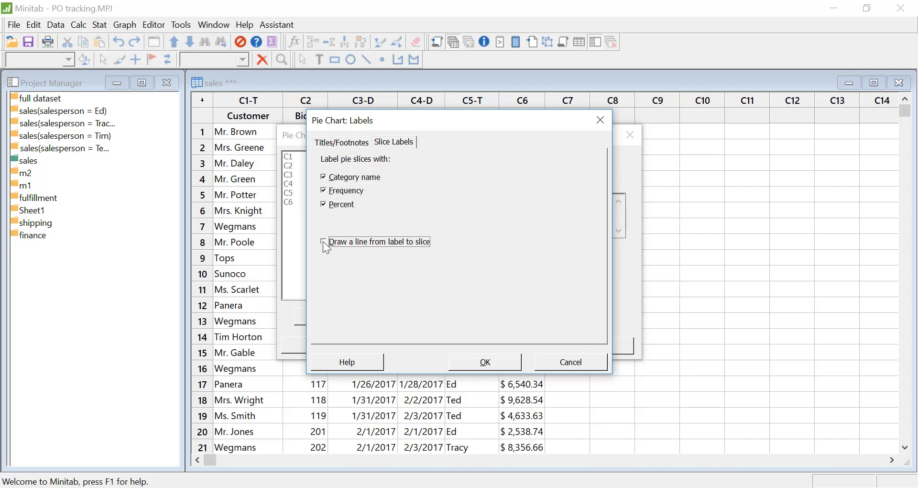
{"action": "left_click", "coordinate": [494, 364]}
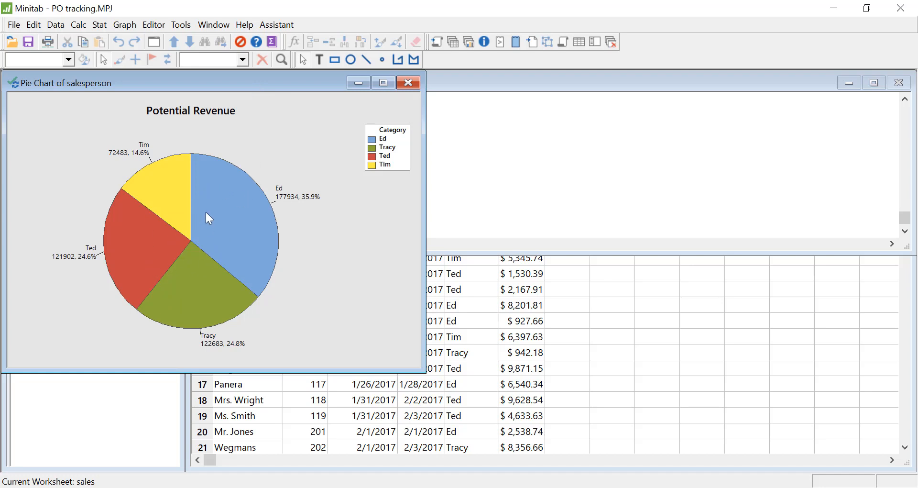
{"action": "left_click_drag", "start_coordinate": [190, 86], "coordinate": [414, 105]}
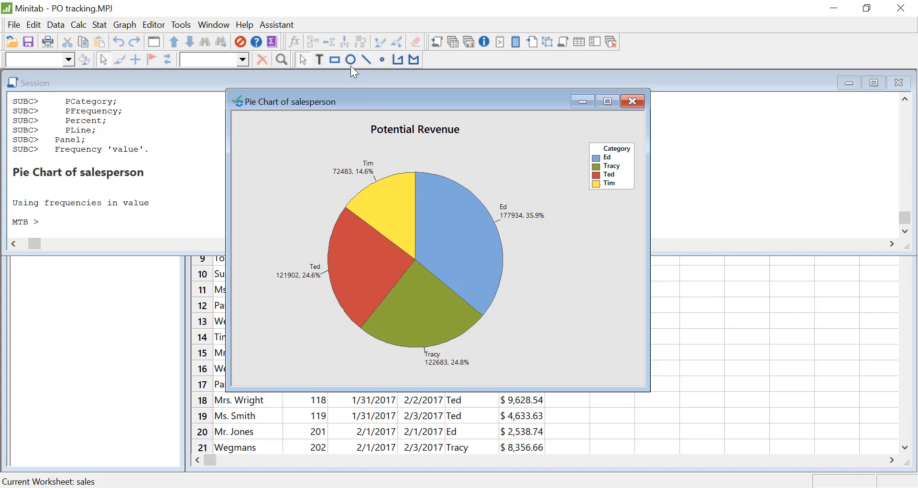
Step: Set up a pie chart of salesperson from the full dataset worksheet, using value:finance as the frequency variable
{"action": "left_click", "coordinate": [453, 41]}
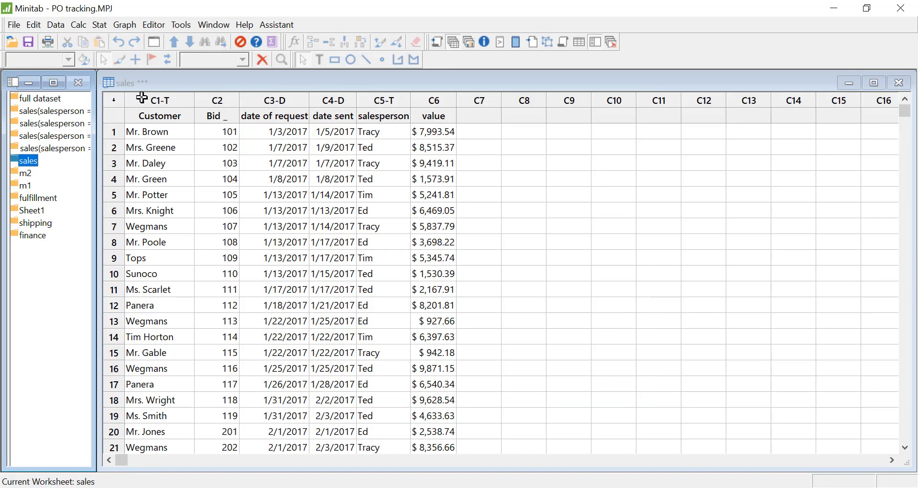
{"action": "left_click", "coordinate": [36, 99]}
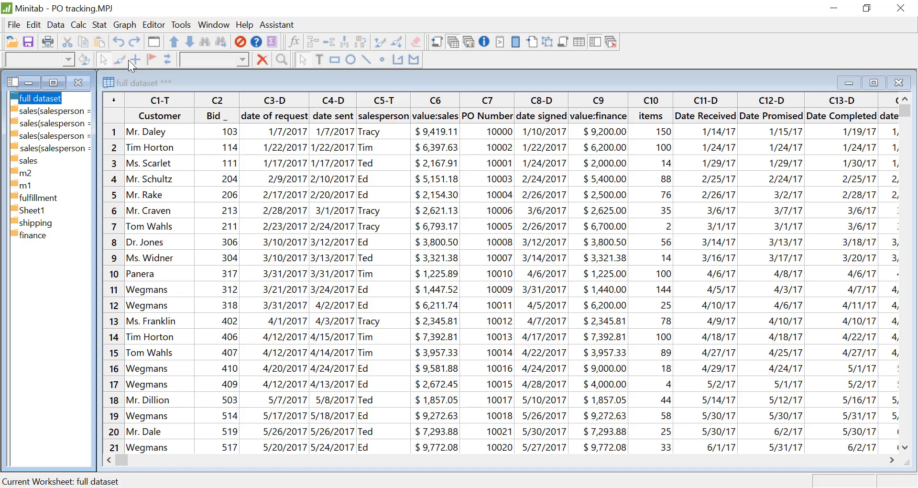
{"action": "left_click", "coordinate": [126, 26]}
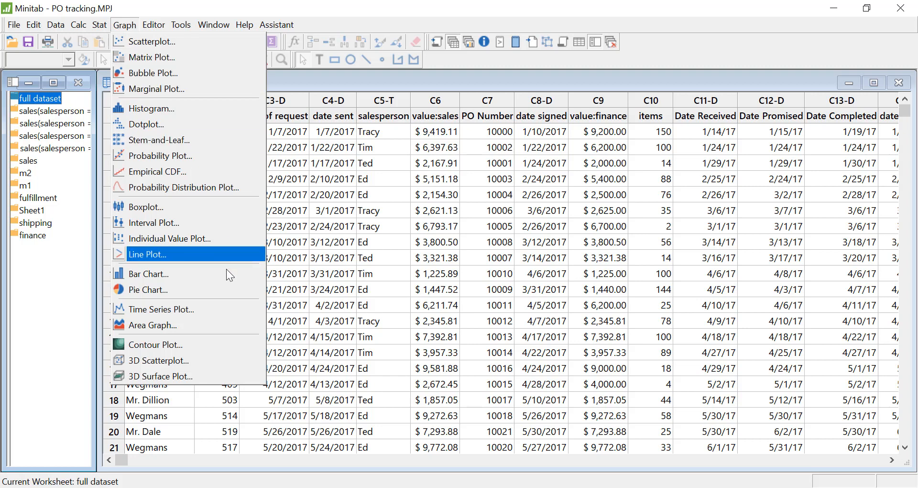
{"action": "left_click", "coordinate": [237, 290]}
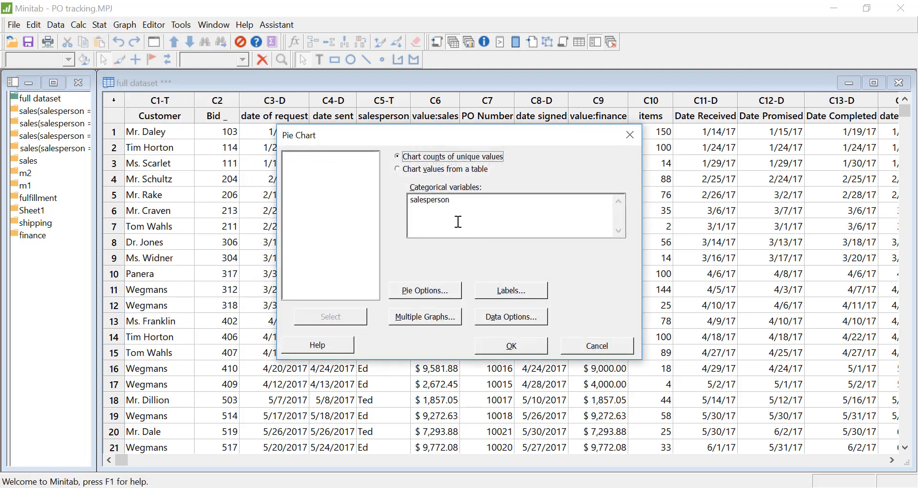
{"action": "left_click", "coordinate": [495, 209]}
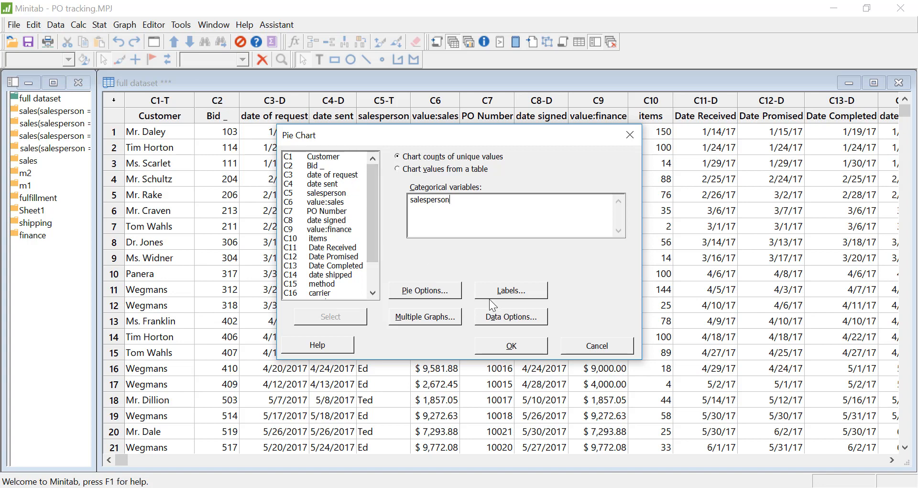
{"action": "left_click", "coordinate": [514, 324]}
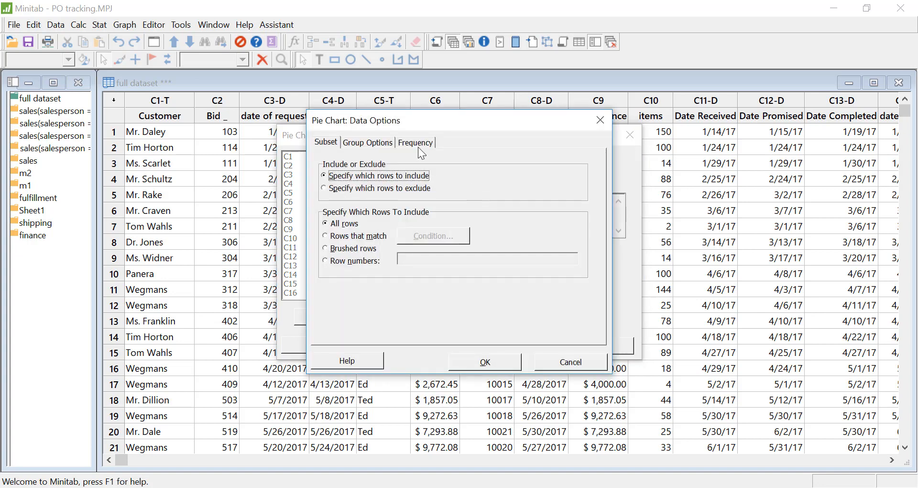
{"action": "left_click", "coordinate": [416, 142]}
{"action": "left_click", "coordinate": [457, 174]}
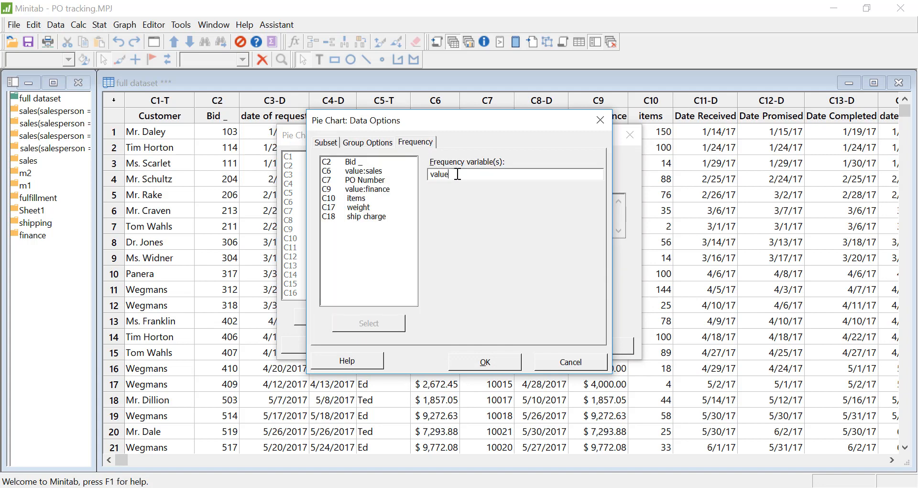
{"action": "double_click", "coordinate": [458, 174]}
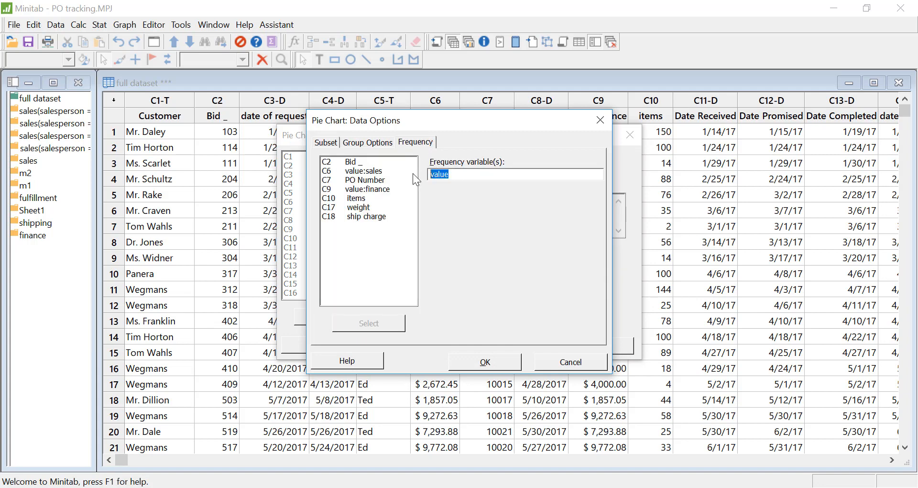
{"action": "double_click", "coordinate": [378, 190]}
{"action": "left_click", "coordinate": [496, 362]}
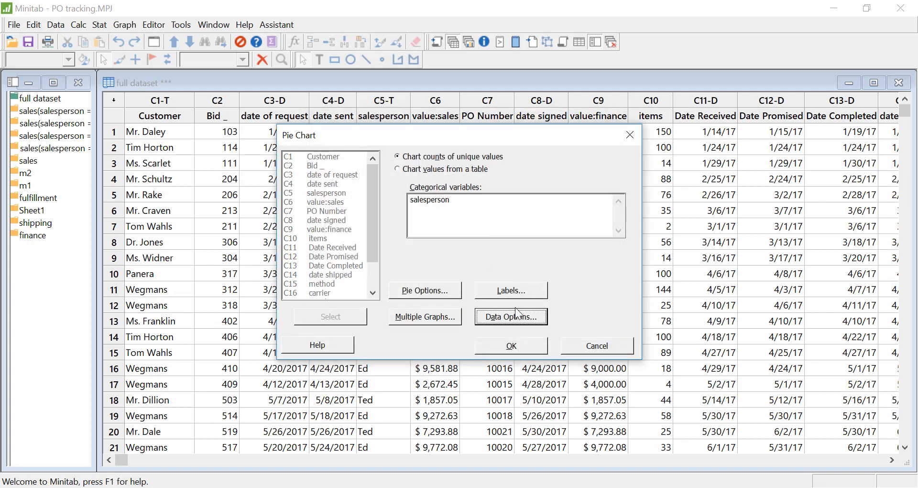
Step: Change the title of the new pie chart to Realized Revenue and create the chart
{"action": "left_click", "coordinate": [511, 290]}
{"action": "left_click", "coordinate": [355, 174]}
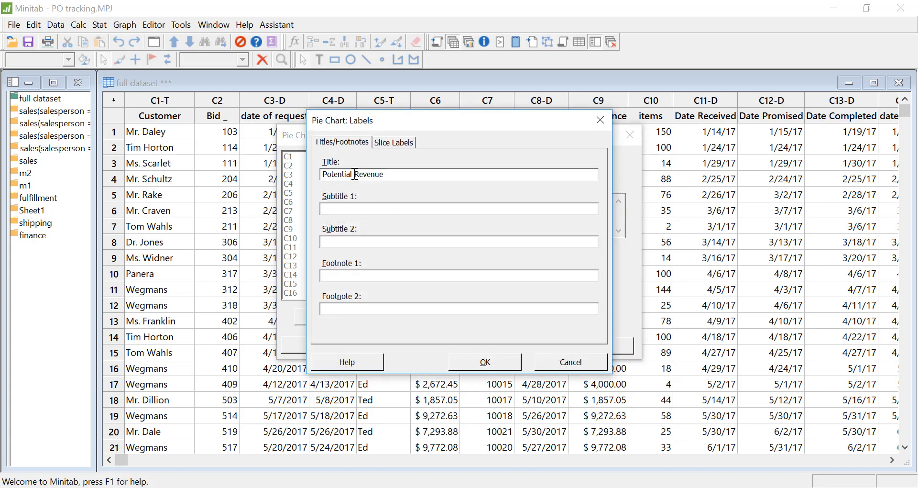
{"action": "left_click_drag", "start_coordinate": [354, 174], "coordinate": [300, 175]}
{"action": "type", "text": "Realized"}
{"action": "left_click", "coordinate": [484, 364]}
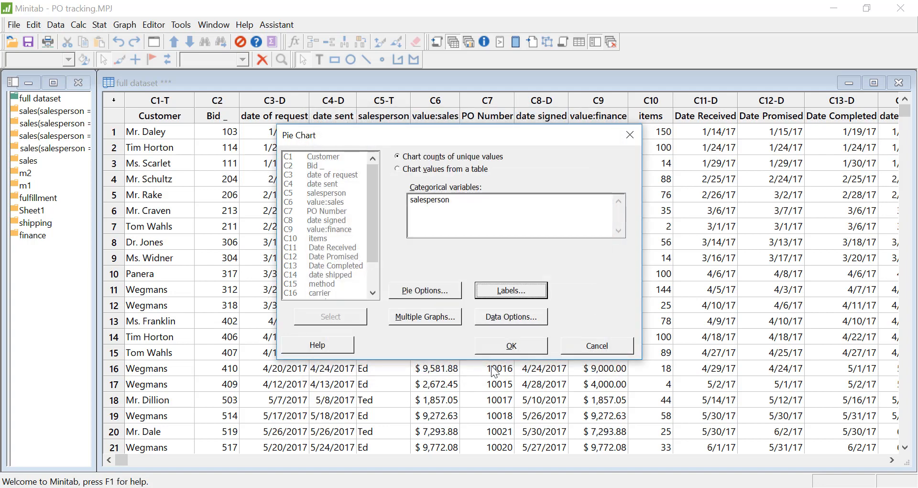
{"action": "left_click", "coordinate": [510, 348]}
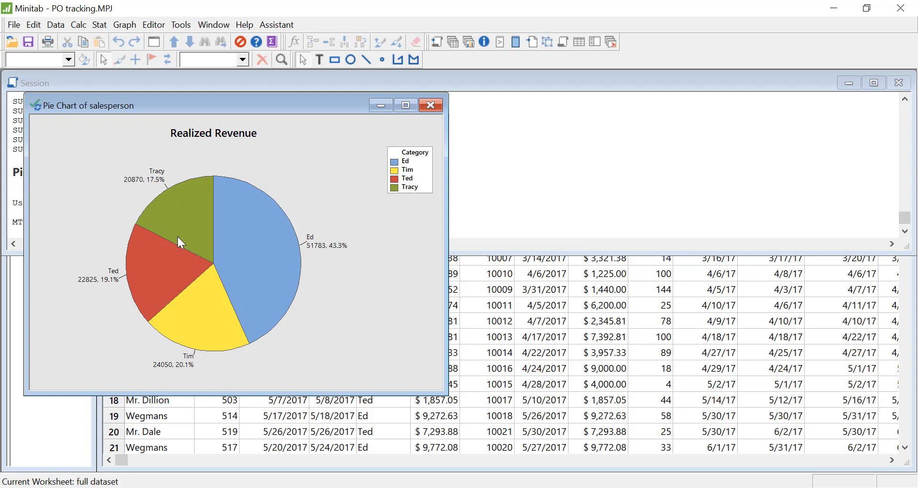
{"action": "left_click_drag", "start_coordinate": [201, 105], "coordinate": [371, 111]}
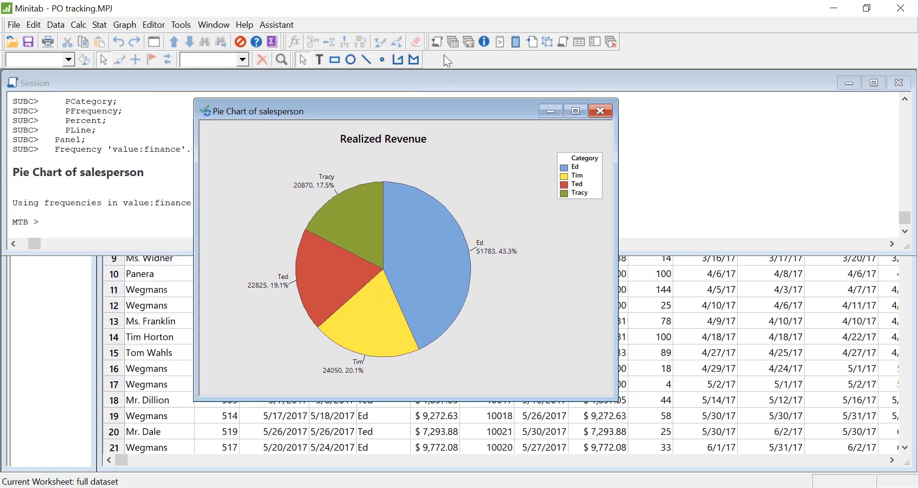
Step: Open the shipping worksheet and start a scatterplot of the With Groups type
{"action": "left_click", "coordinate": [453, 43]}
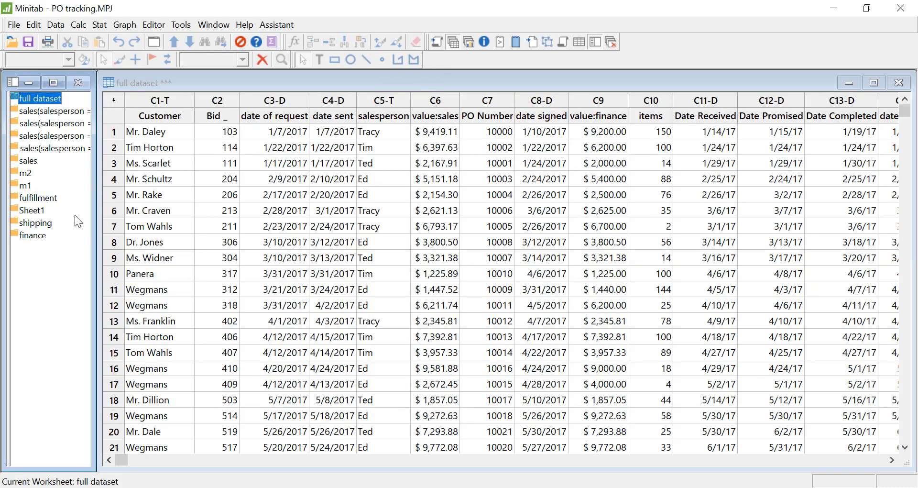
{"action": "double_click", "coordinate": [27, 225]}
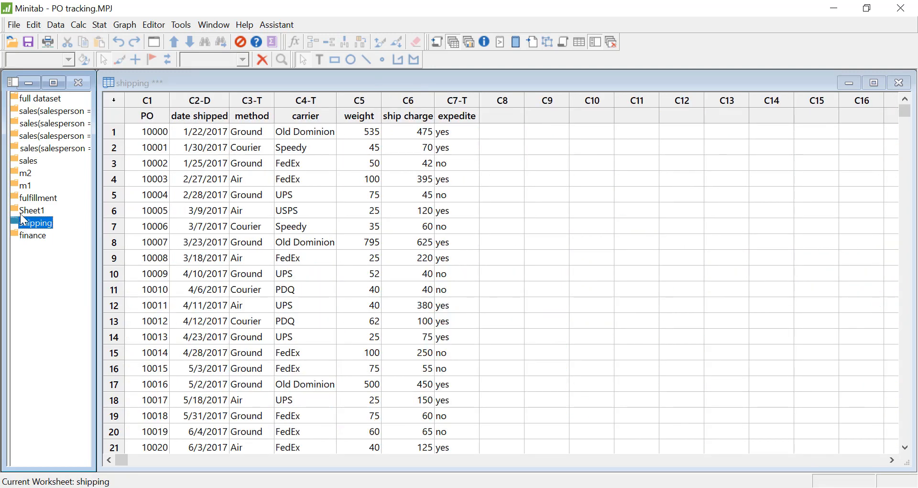
{"action": "left_click", "coordinate": [127, 25]}
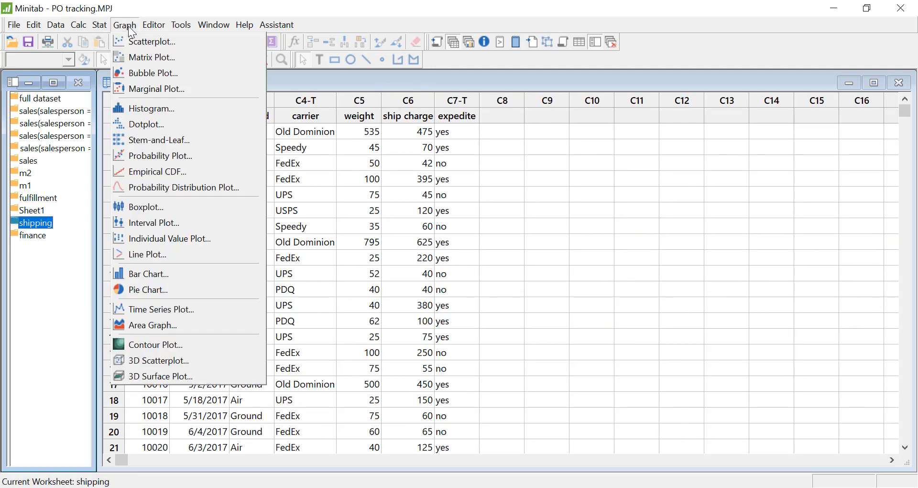
{"action": "left_click", "coordinate": [159, 42]}
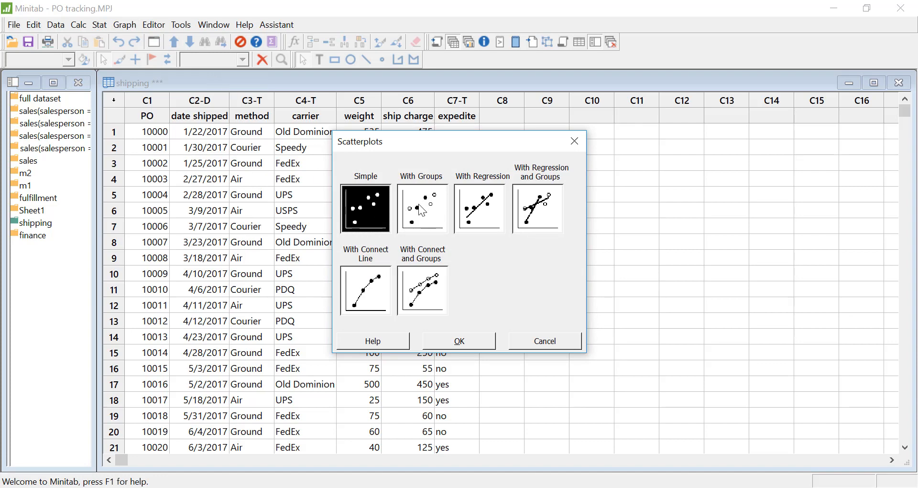
{"action": "left_click", "coordinate": [433, 214]}
{"action": "left_click", "coordinate": [472, 342]}
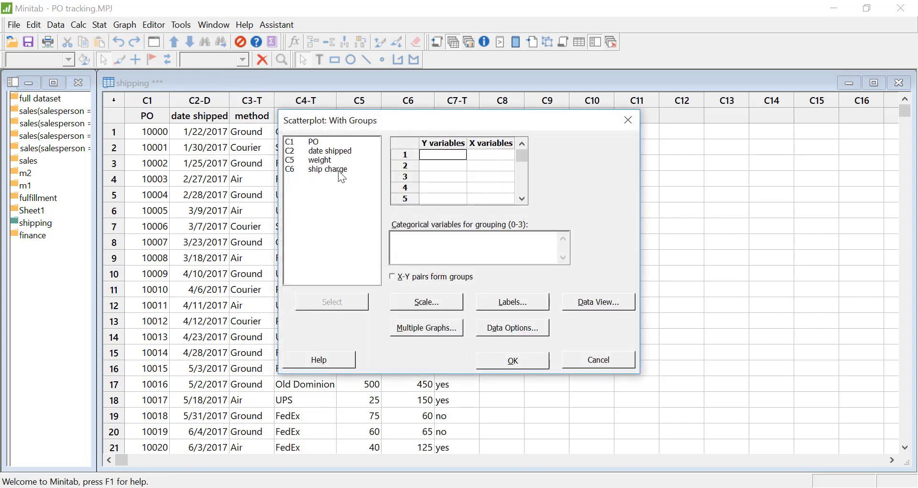
Step: Plot ship charge as Y against weight as X, grouped by carrier, and maximize the resulting graph
{"action": "double_click", "coordinate": [341, 170]}
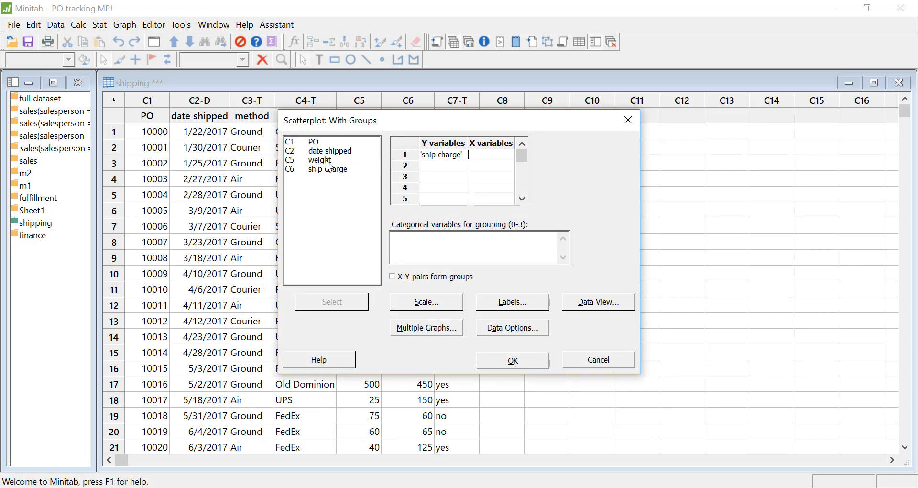
{"action": "double_click", "coordinate": [326, 162]}
{"action": "left_click", "coordinate": [408, 243]}
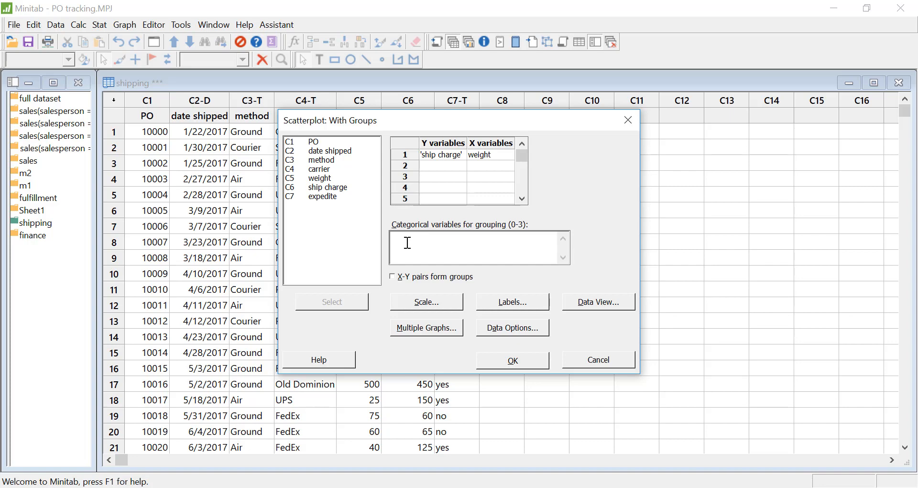
{"action": "double_click", "coordinate": [326, 169]}
{"action": "left_click", "coordinate": [512, 364]}
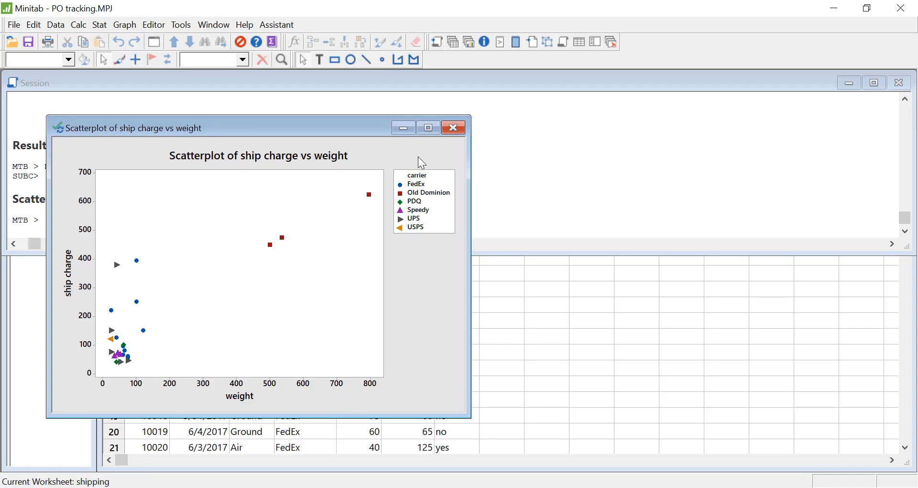
{"action": "left_click", "coordinate": [429, 128]}
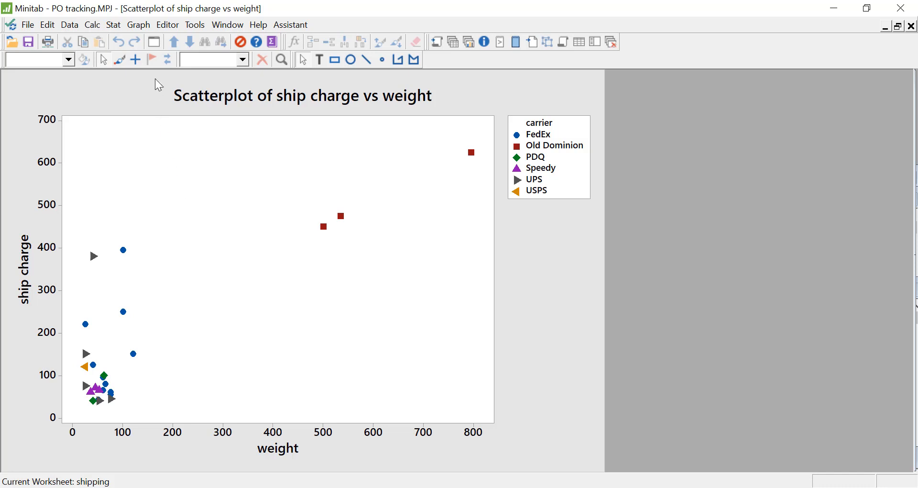
Step: Recreate the scatterplot with variable pairs in separate panels of the same graph and method as the panel variable
{"action": "left_click", "coordinate": [154, 43]}
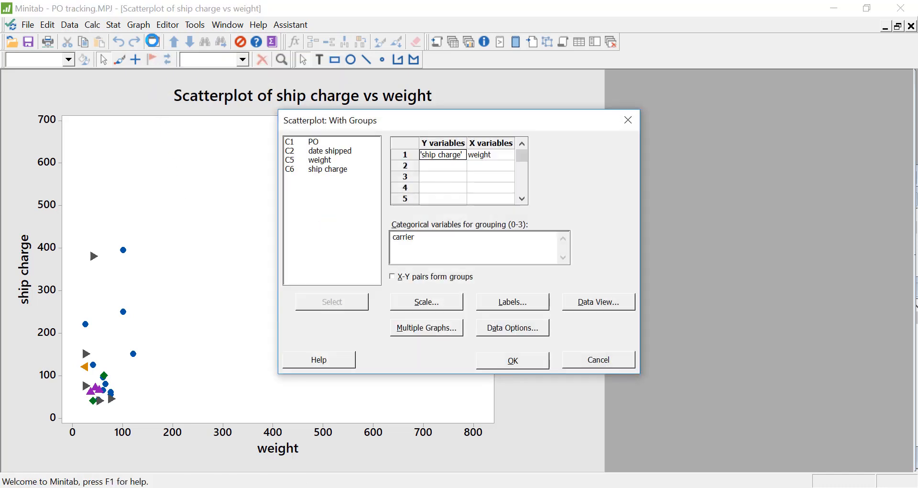
{"action": "left_click", "coordinate": [453, 330]}
{"action": "left_click", "coordinate": [397, 203]}
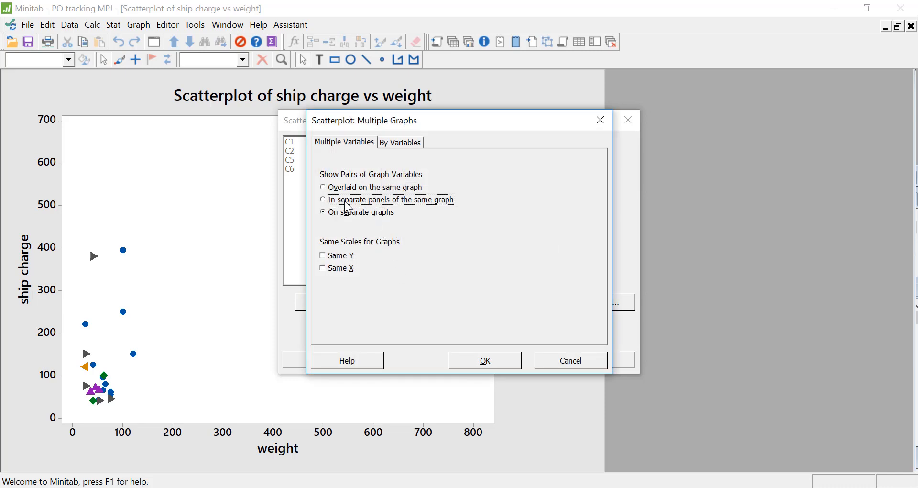
{"action": "left_click", "coordinate": [405, 143]}
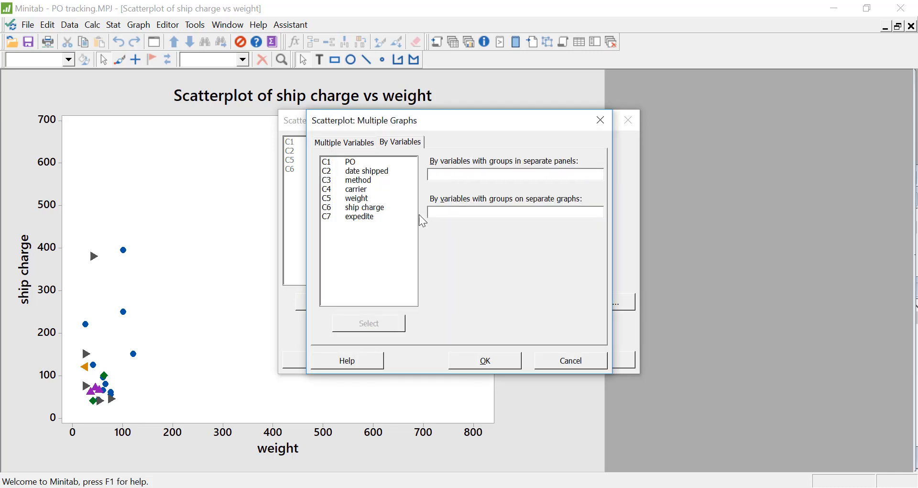
{"action": "double_click", "coordinate": [367, 180]}
{"action": "left_click", "coordinate": [495, 366]}
{"action": "left_click", "coordinate": [508, 362]}
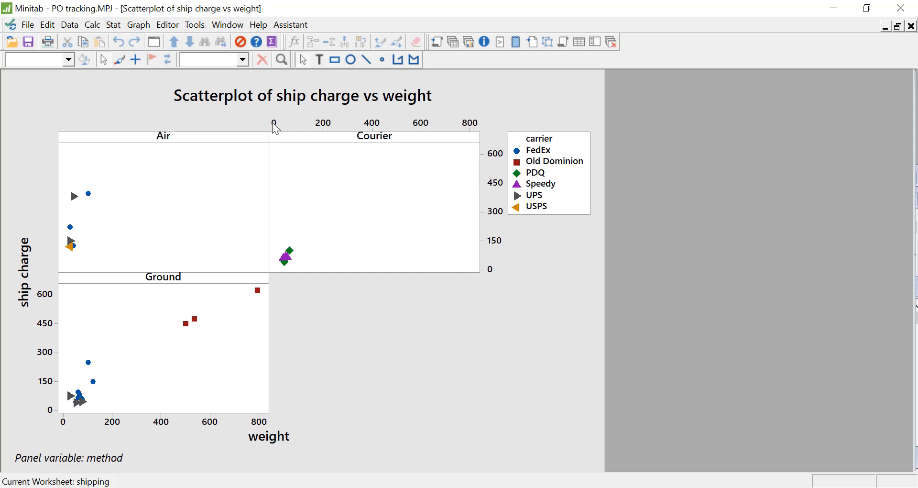
Step: Change the scatterplot's title to Shipping Charges versus Weight by Shipping Method and set its font size to 14
{"action": "double_click", "coordinate": [345, 103]}
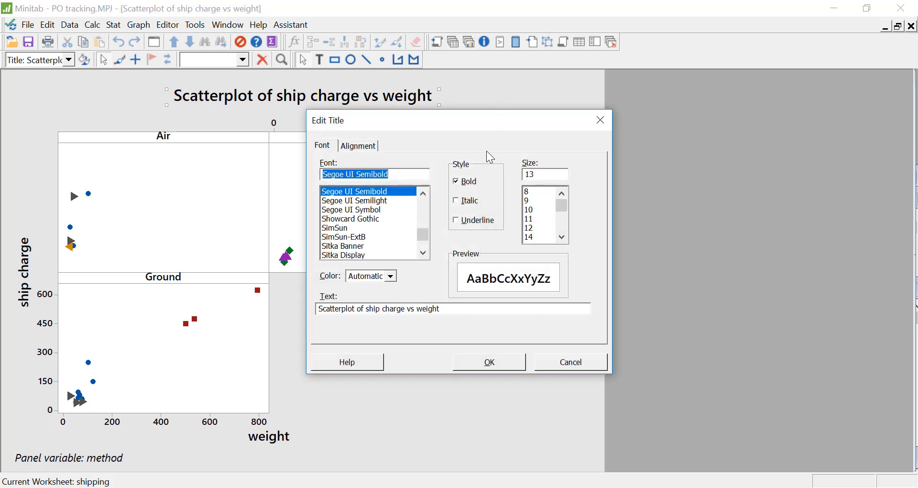
{"action": "left_click_drag", "start_coordinate": [457, 119], "coordinate": [499, 129]}
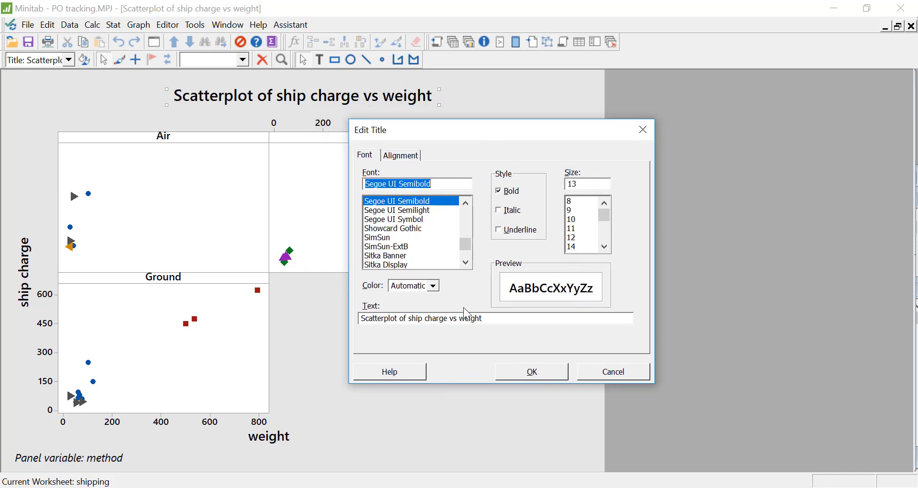
{"action": "left_click_drag", "start_coordinate": [488, 319], "coordinate": [341, 324]}
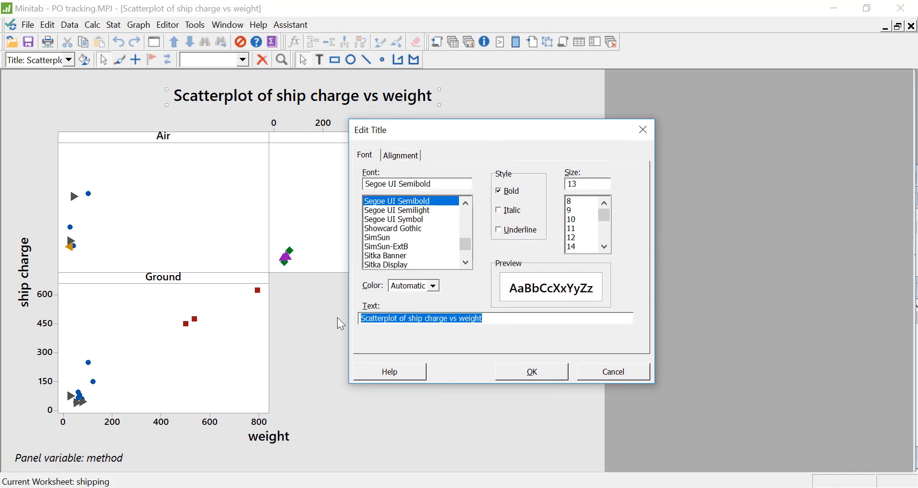
{"action": "type", "text": "Shipping Charges versus Weight by Shipping Method"}
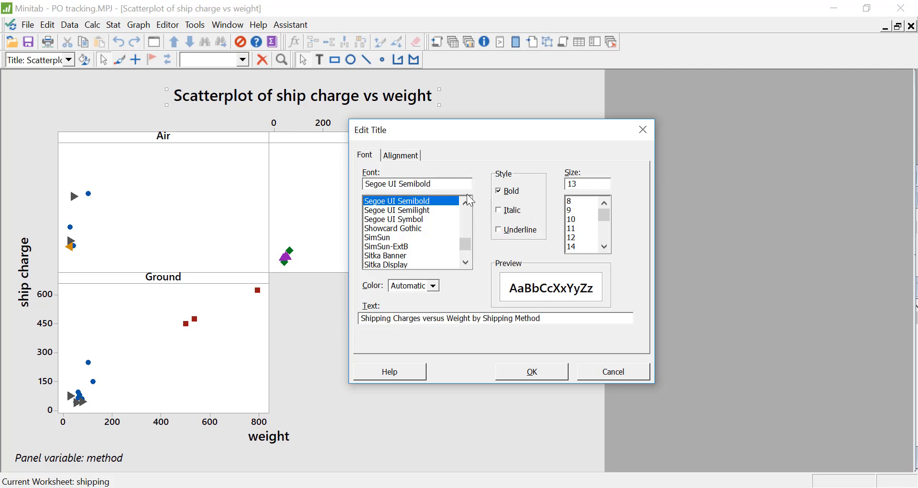
{"action": "left_click", "coordinate": [574, 247]}
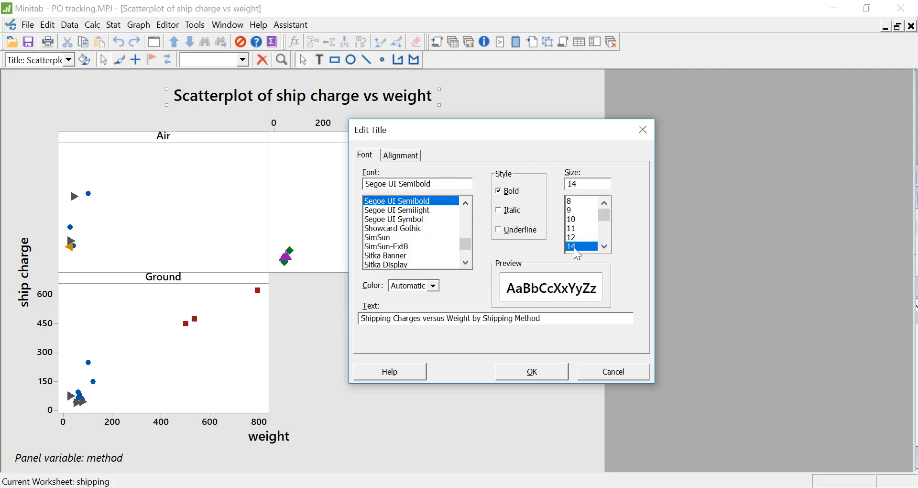
{"action": "left_click", "coordinate": [551, 381]}
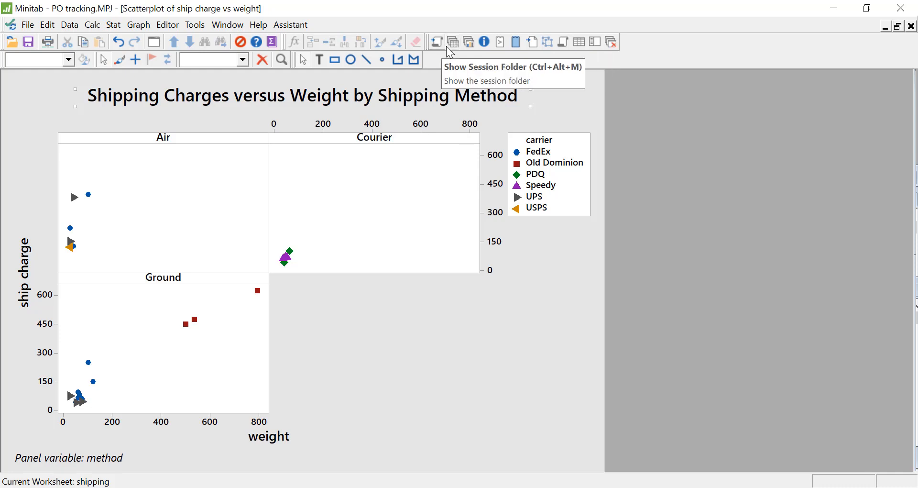
Step: Create a Pareto chart of Customer from the full dataset worksheet with value:finance as the frequencies, and maximize the graph
{"action": "left_click", "coordinate": [456, 44]}
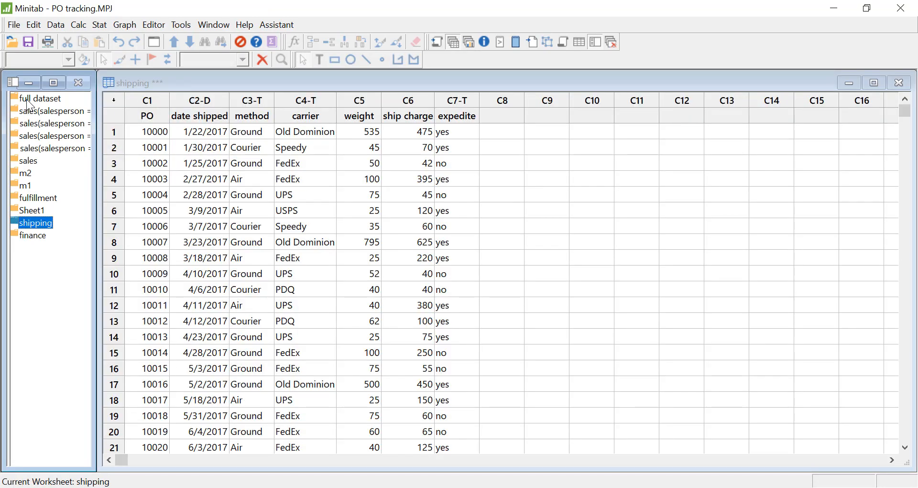
{"action": "left_click", "coordinate": [26, 99]}
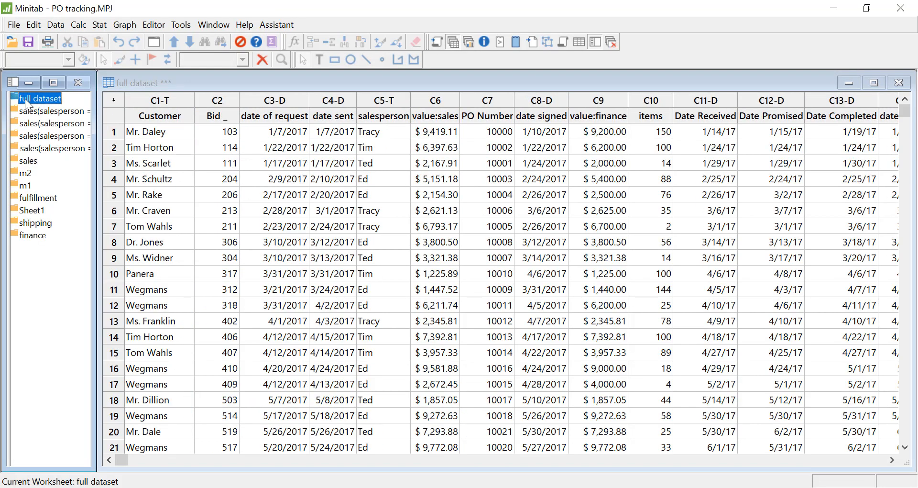
{"action": "left_click", "coordinate": [97, 26]}
{"action": "mouse_move", "coordinate": [145, 125]}
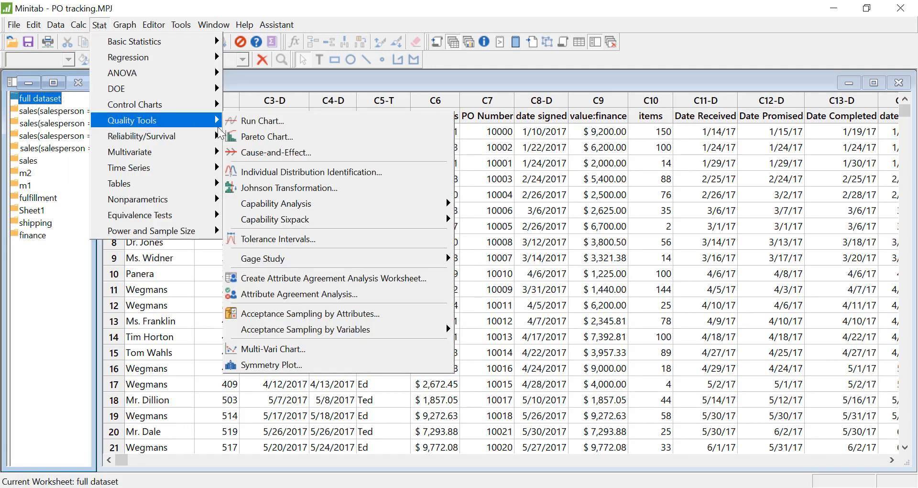
{"action": "left_click", "coordinate": [313, 138]}
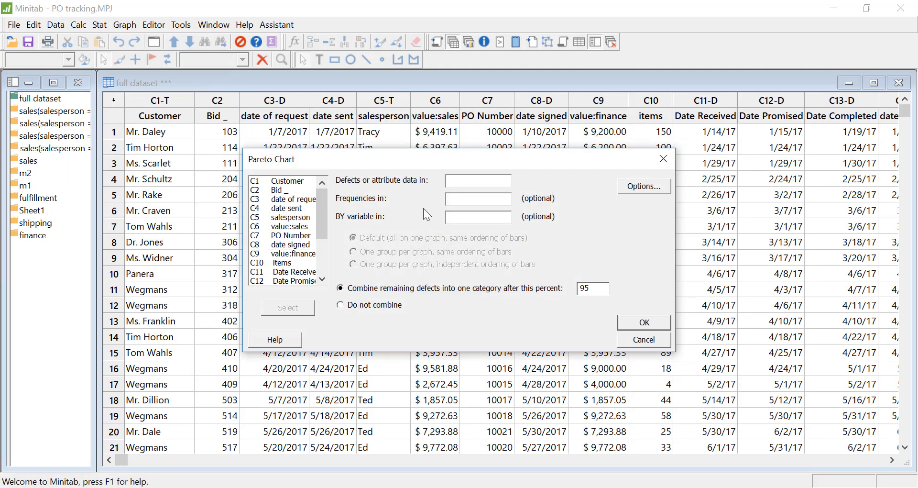
{"action": "double_click", "coordinate": [287, 180]}
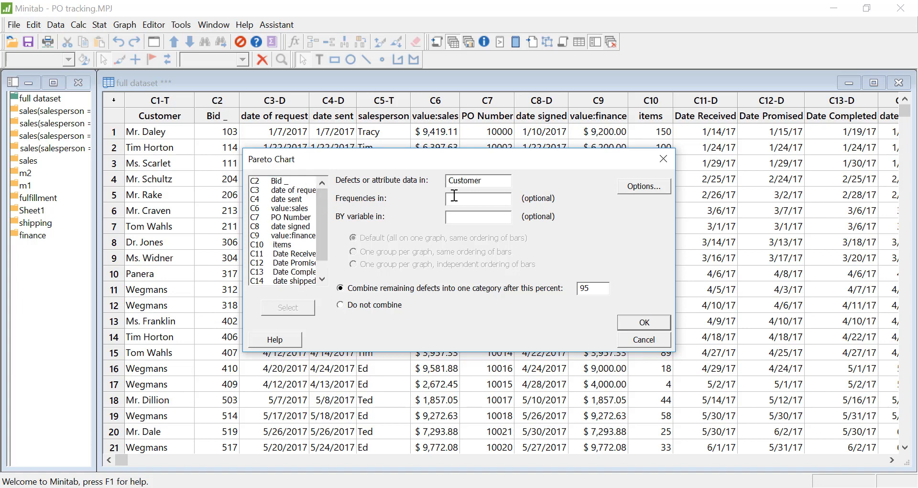
{"action": "double_click", "coordinate": [307, 236]}
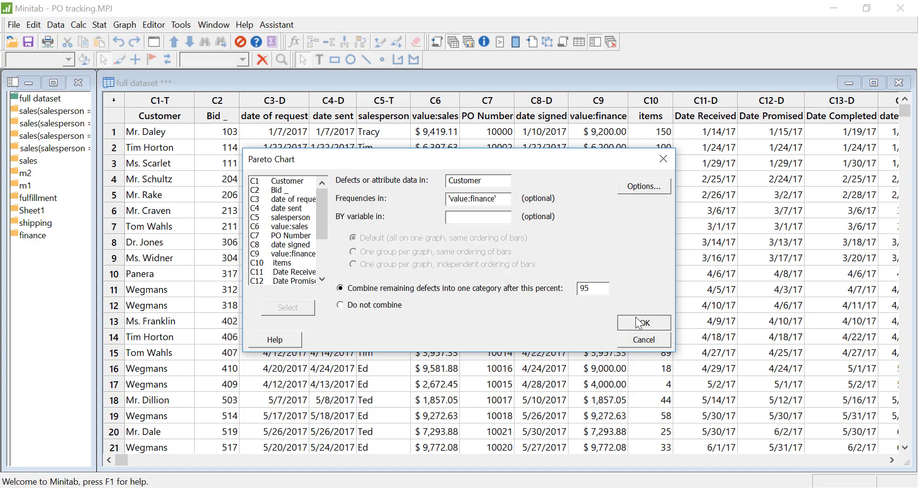
{"action": "left_click", "coordinate": [640, 322]}
{"action": "left_click", "coordinate": [475, 172]}
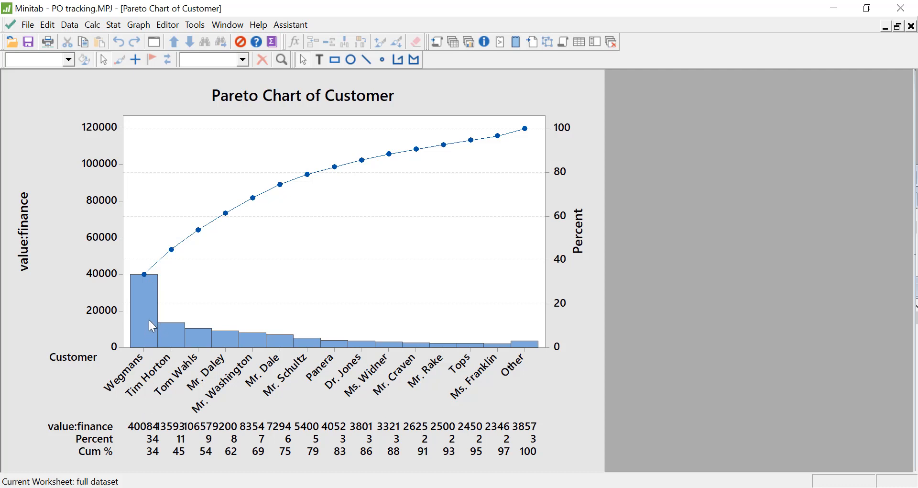
{"action": "left_click", "coordinate": [146, 318]}
Step: In the sales worksheet, extract the month from date of request into a numeric column named month
{"action": "left_click", "coordinate": [453, 43]}
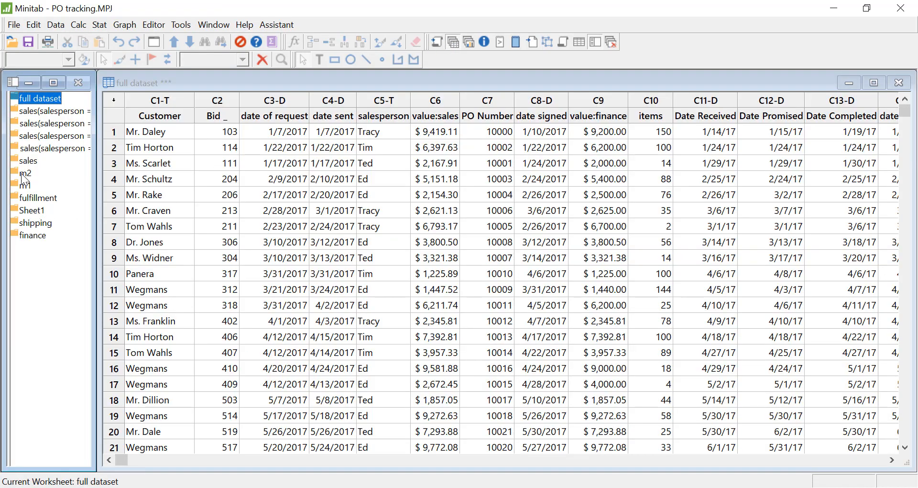
{"action": "left_click", "coordinate": [26, 161]}
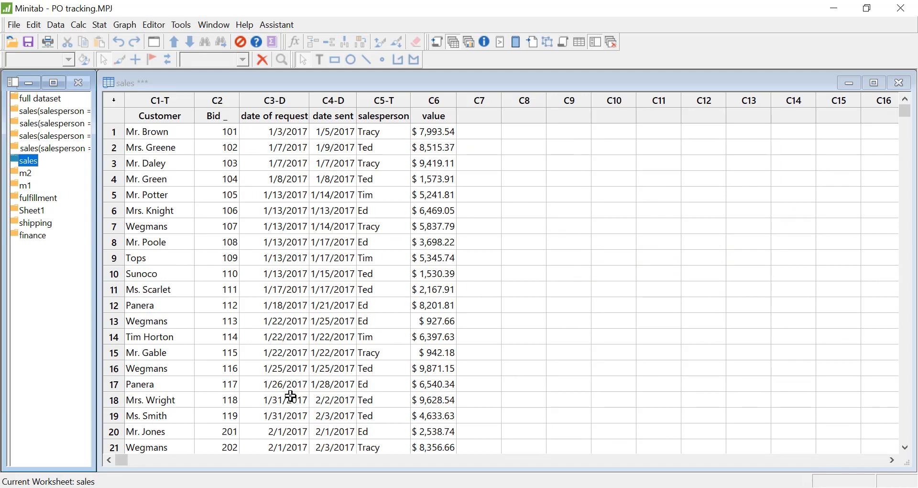
{"action": "left_click", "coordinate": [56, 25]}
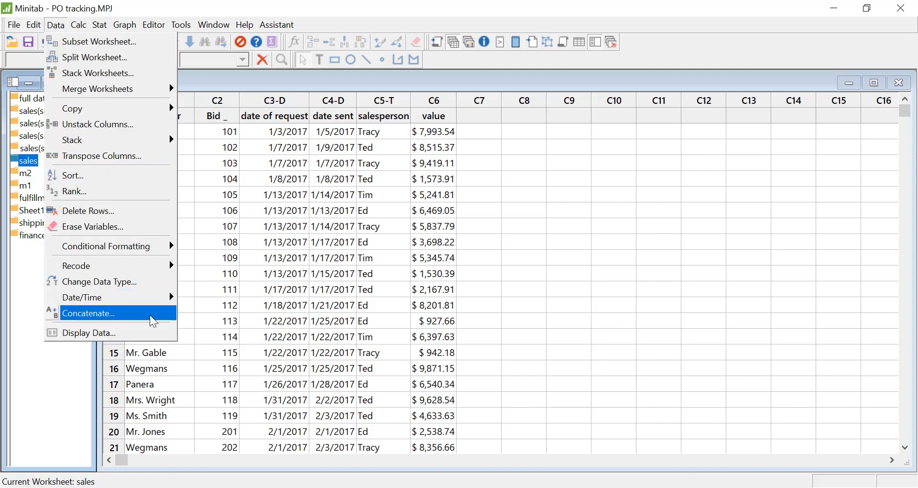
{"action": "mouse_move", "coordinate": [152, 299]}
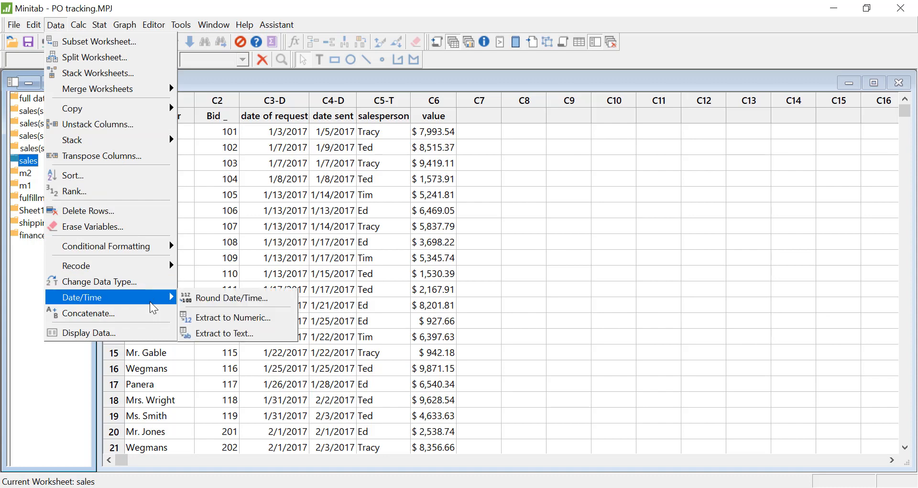
{"action": "left_click", "coordinate": [265, 319]}
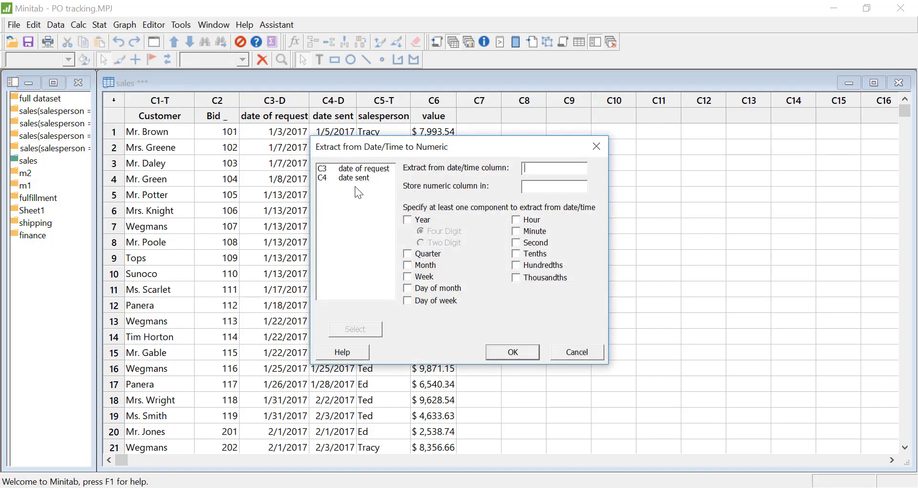
{"action": "double_click", "coordinate": [376, 170]}
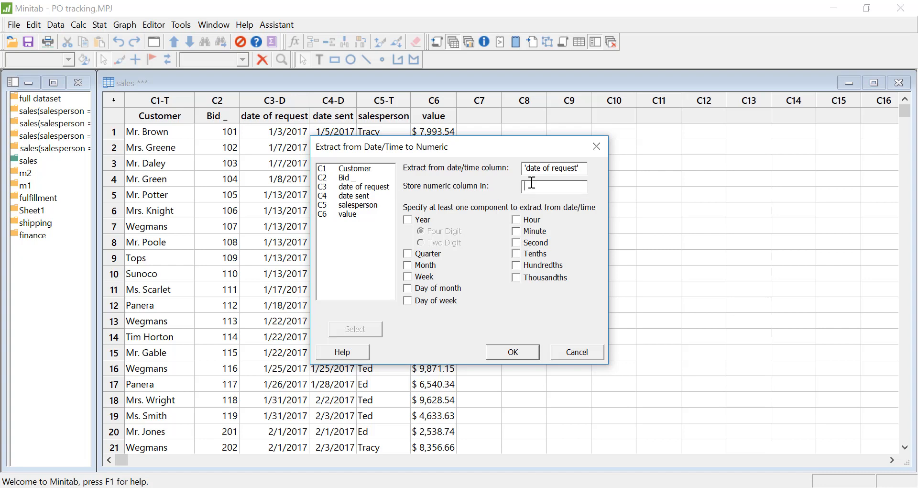
{"action": "type", "text": "month"}
{"action": "left_click", "coordinate": [409, 266]}
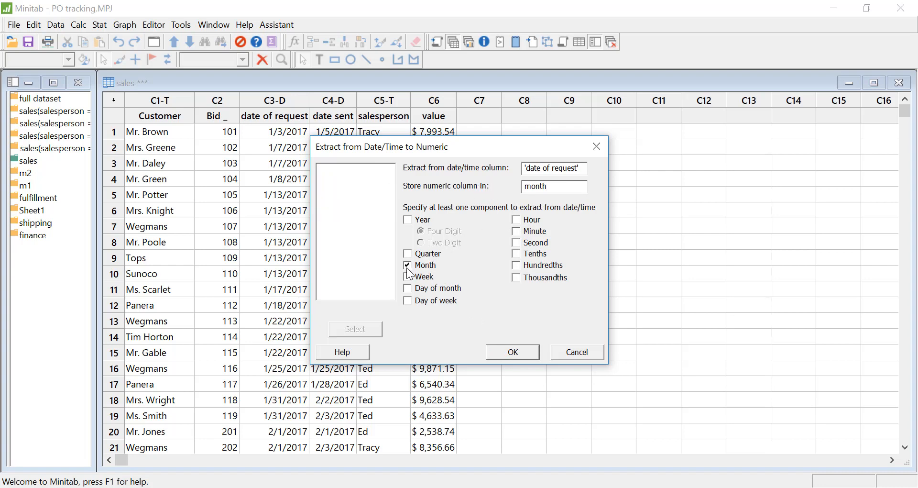
{"action": "left_click", "coordinate": [512, 353]}
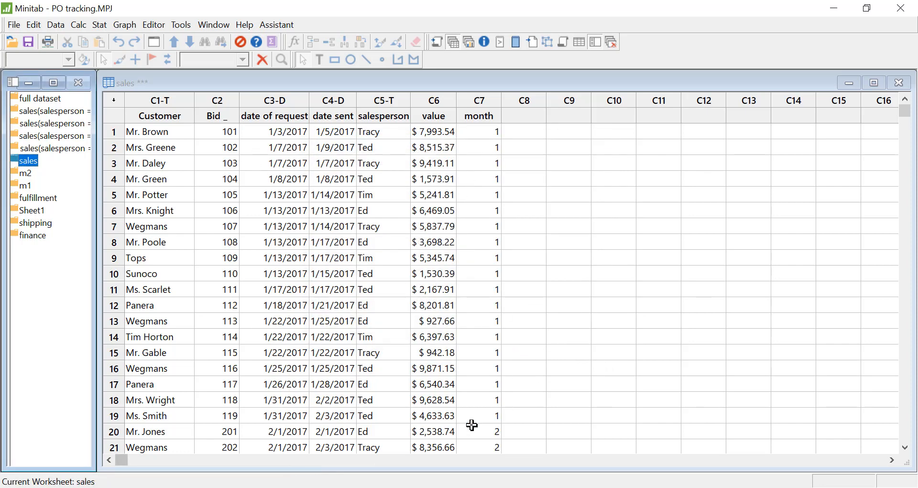
{"action": "scroll", "coordinate": [545, 353], "scroll_direction": "down", "scroll_amount": 1}
{"action": "scroll", "coordinate": [545, 353], "scroll_direction": "down", "scroll_amount": 1}
{"action": "scroll", "coordinate": [545, 353], "scroll_direction": "up", "scroll_amount": 2}
Step: Start a stacked bar chart of counts of unique values with month and salesperson as the categorical variables
{"action": "left_click", "coordinate": [125, 26]}
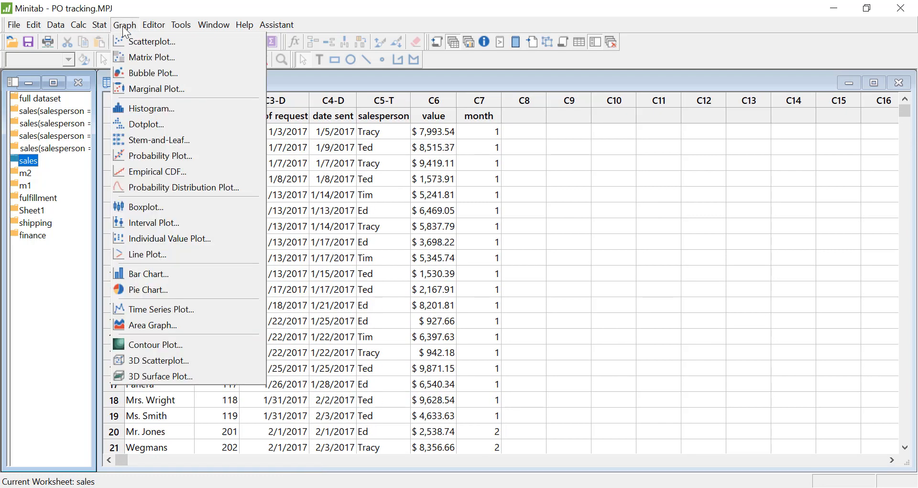
{"action": "left_click", "coordinate": [205, 271]}
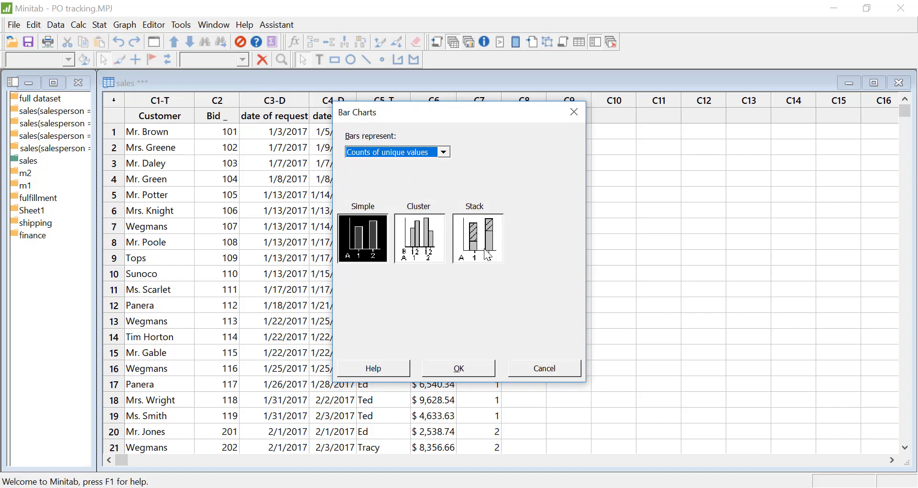
{"action": "left_click", "coordinate": [487, 244]}
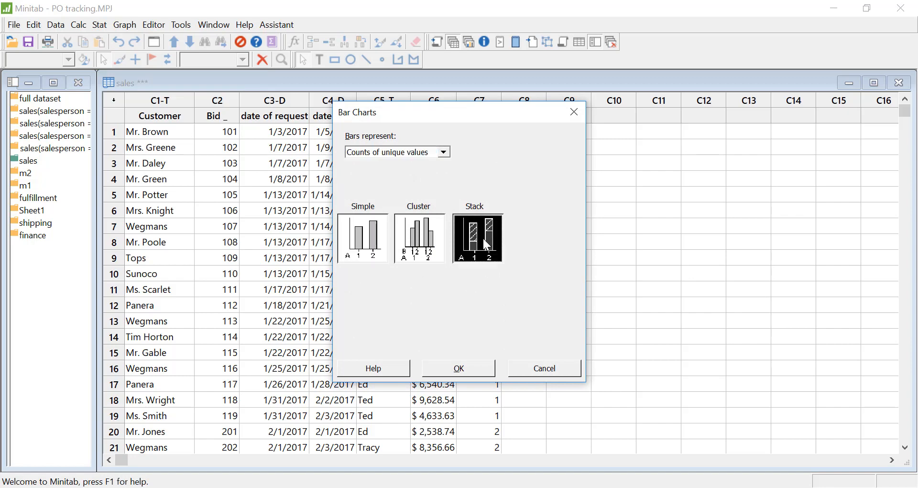
{"action": "left_click", "coordinate": [476, 369]}
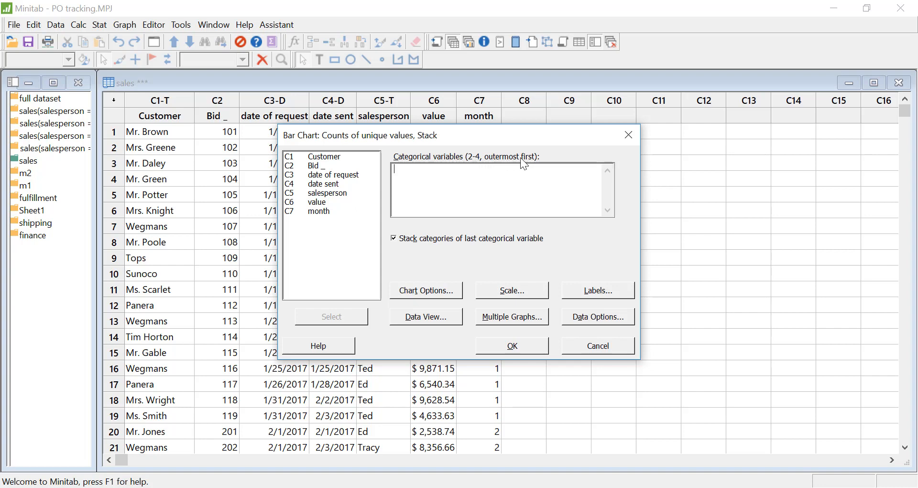
{"action": "double_click", "coordinate": [322, 211]}
{"action": "double_click", "coordinate": [335, 193]}
Step: Transpose the value and category scales of the stacked bar chart
{"action": "left_click", "coordinate": [518, 295]}
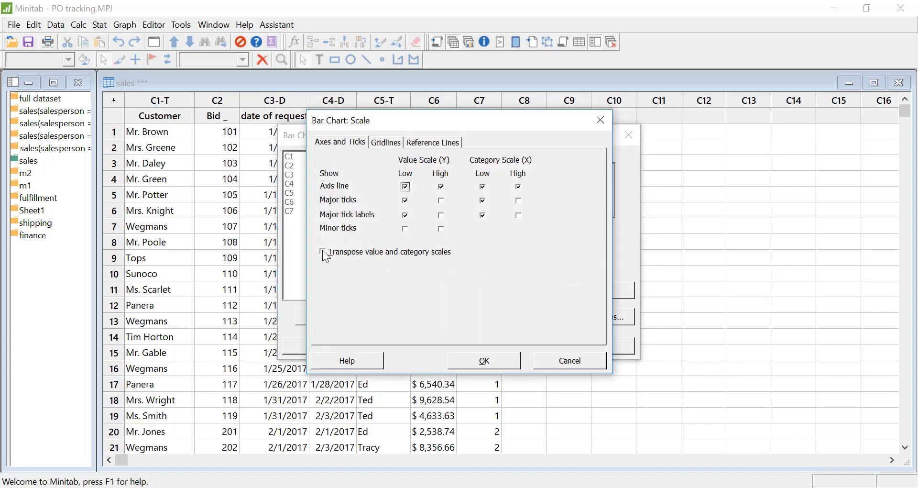
{"action": "left_click", "coordinate": [325, 253]}
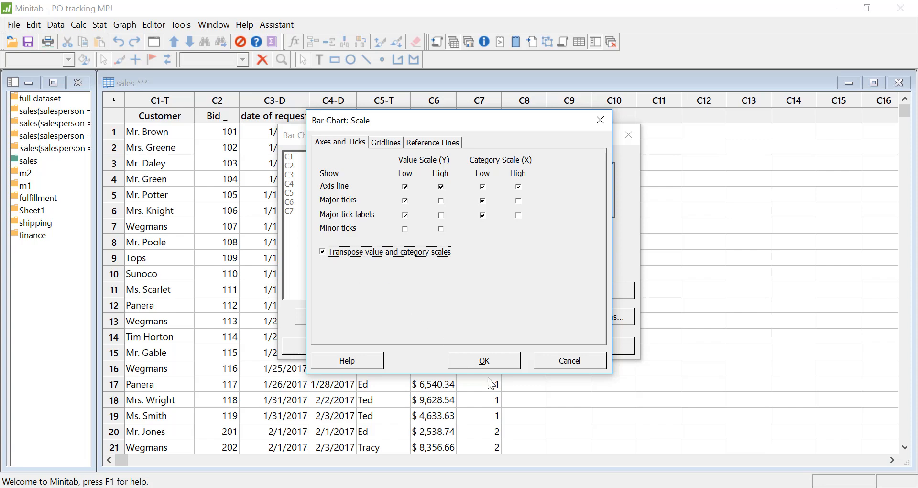
{"action": "left_click", "coordinate": [487, 361]}
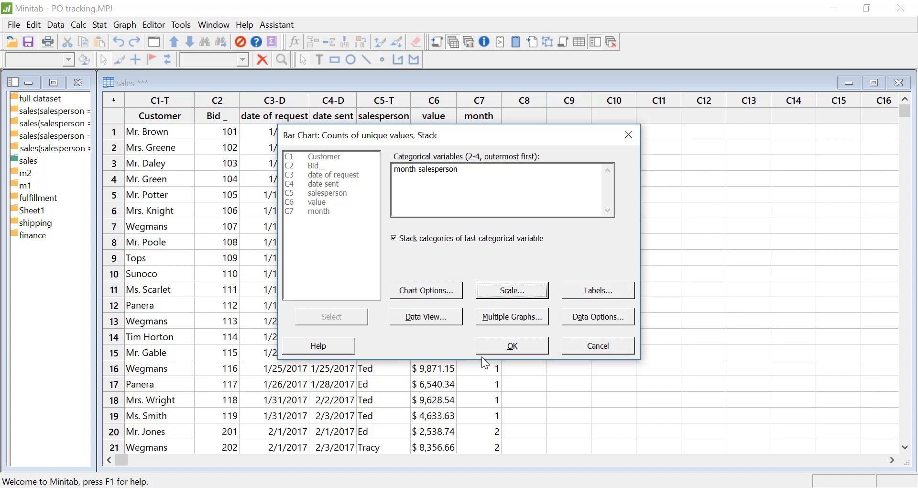
Step: Assign value as the bar chart's frequency variable and create the chart
{"action": "left_click", "coordinate": [595, 316]}
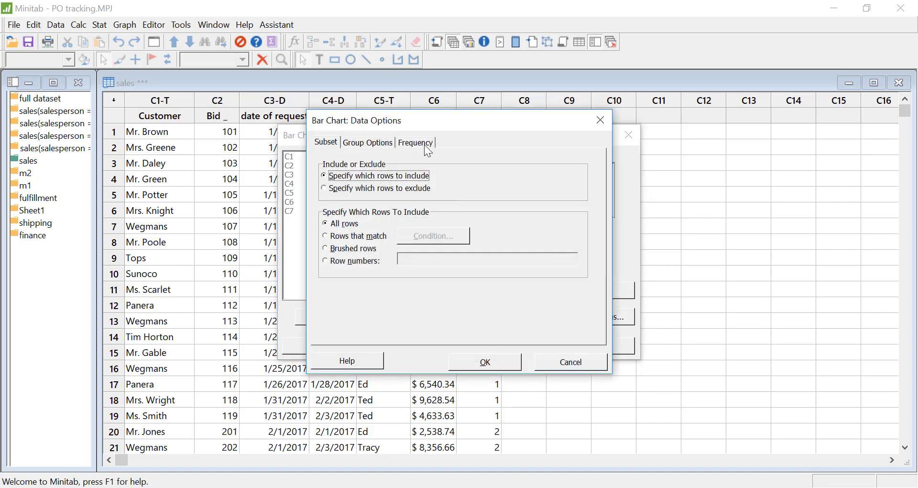
{"action": "left_click", "coordinate": [424, 144]}
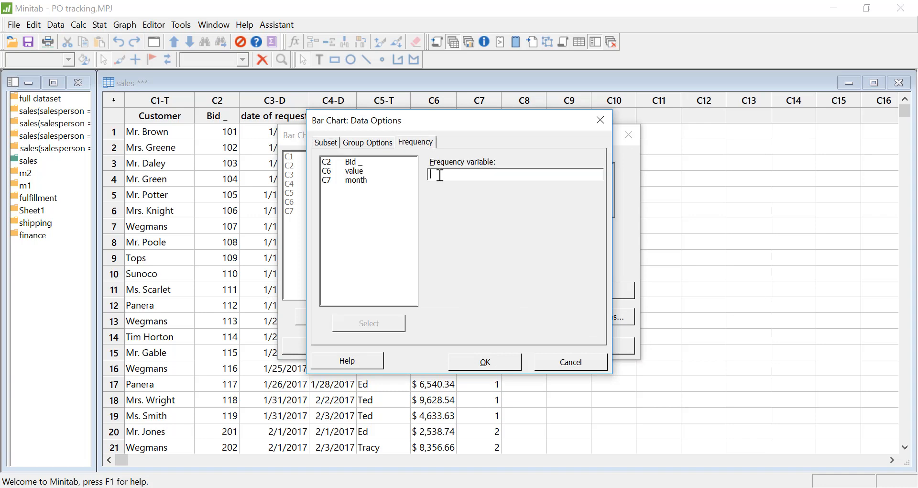
{"action": "double_click", "coordinate": [362, 173]}
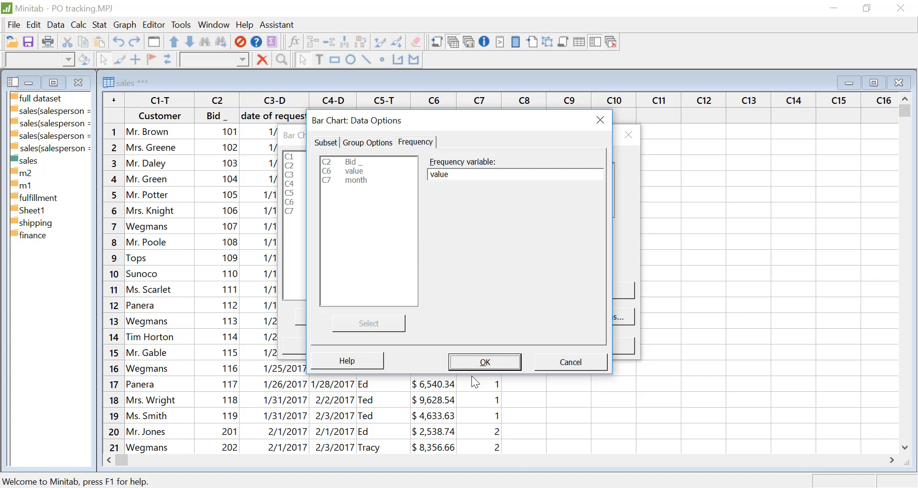
{"action": "left_click", "coordinate": [492, 366]}
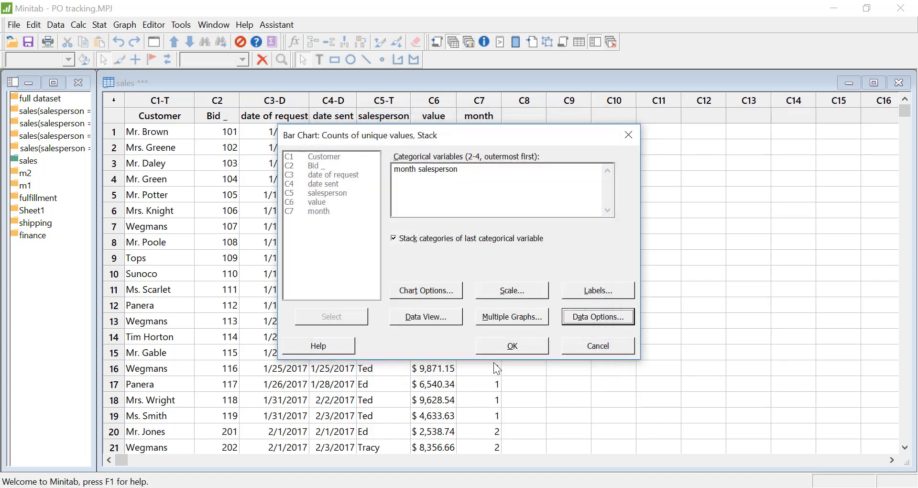
{"action": "left_click", "coordinate": [513, 346]}
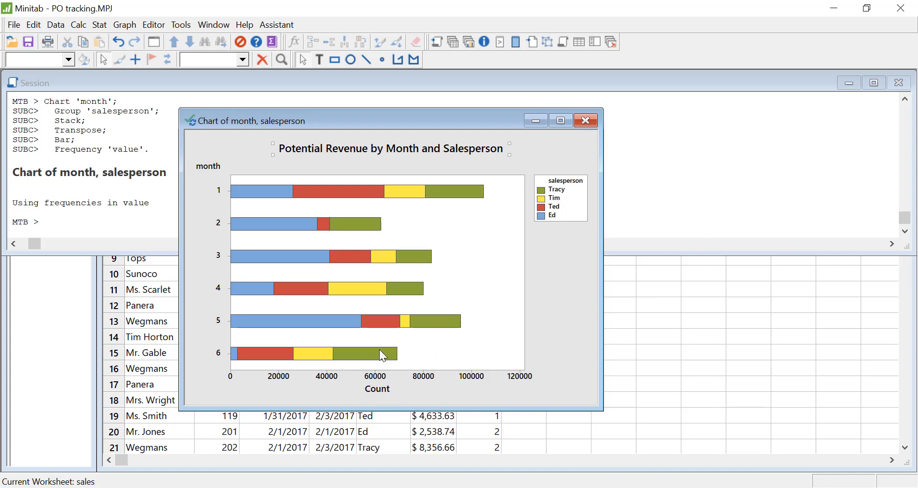
Step: Add a reference line at Y value 80000 to the Potential Revenue by Month and Salesperson chart and move the chart aside
{"action": "right_click", "coordinate": [483, 284]}
{"action": "mouse_move", "coordinate": [512, 81]}
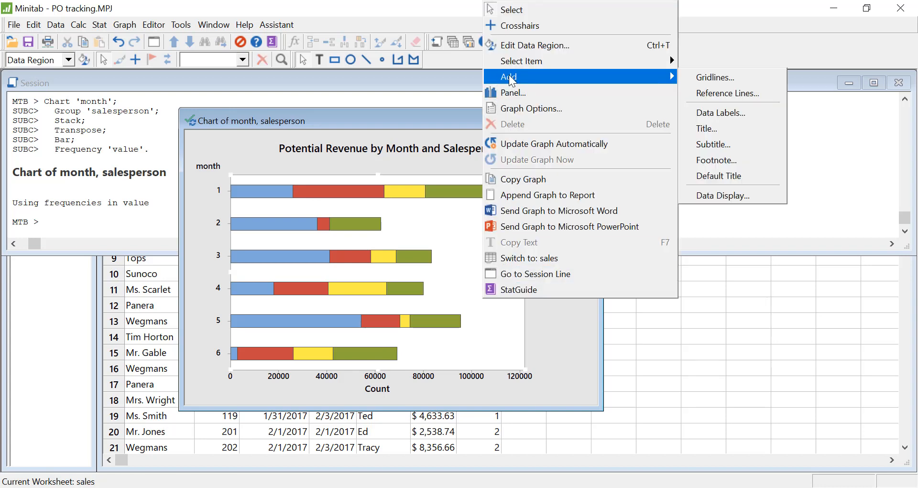
{"action": "left_click", "coordinate": [730, 94]}
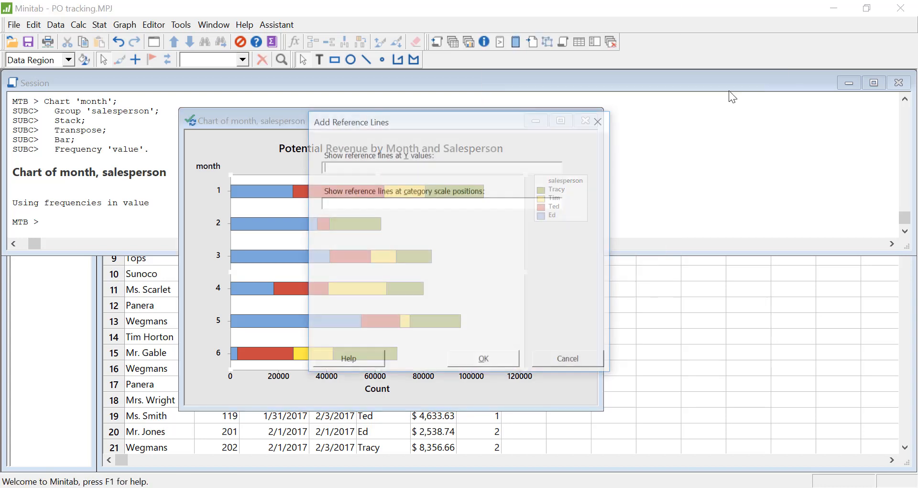
{"action": "left_click_drag", "start_coordinate": [477, 132], "coordinate": [606, 118]}
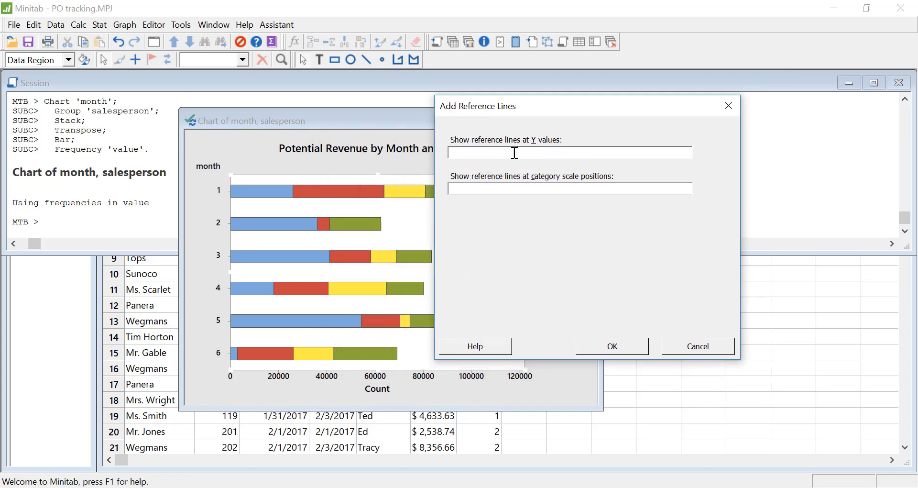
{"action": "type", "text": "80000"}
{"action": "left_click", "coordinate": [615, 347]}
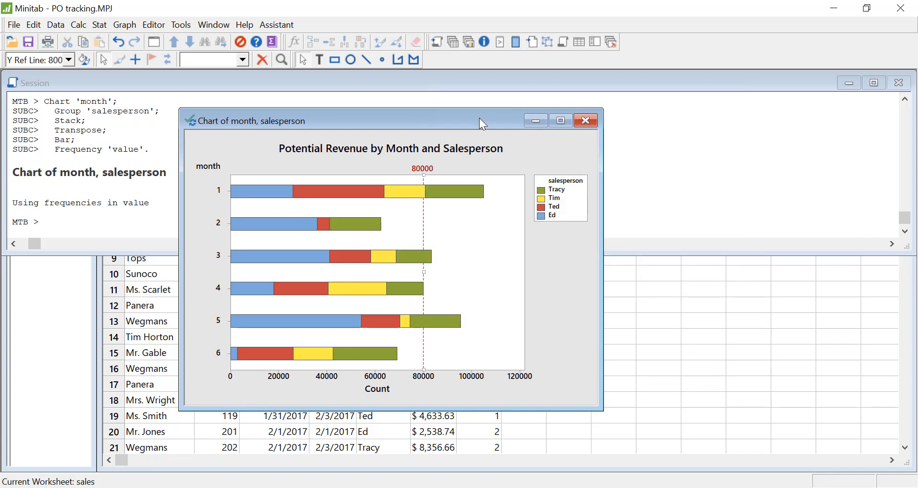
{"action": "left_click_drag", "start_coordinate": [479, 118], "coordinate": [698, 114]}
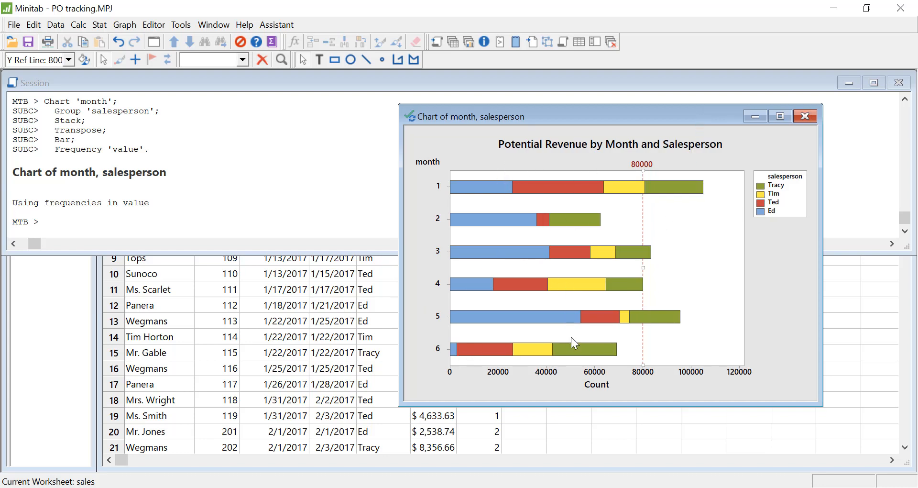
Step: In the full dataset worksheet, extract the month from date signed into a numeric column named month
{"action": "left_click", "coordinate": [55, 342]}
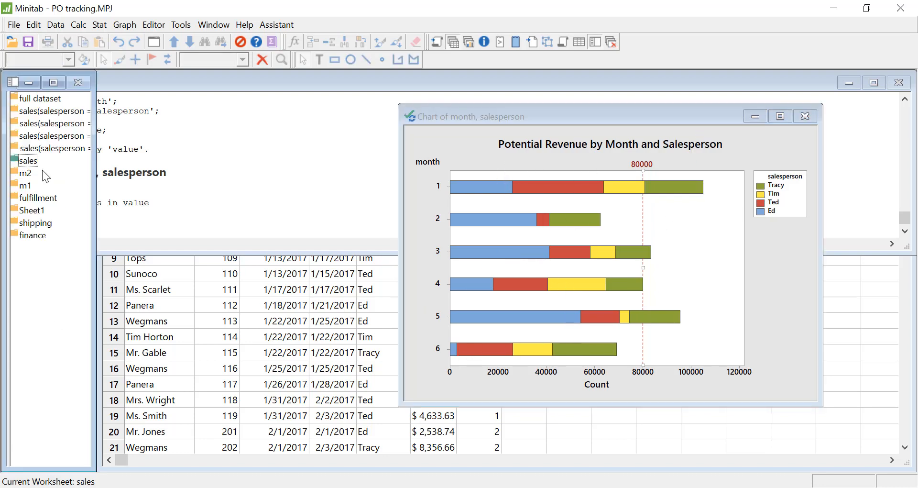
{"action": "double_click", "coordinate": [27, 101]}
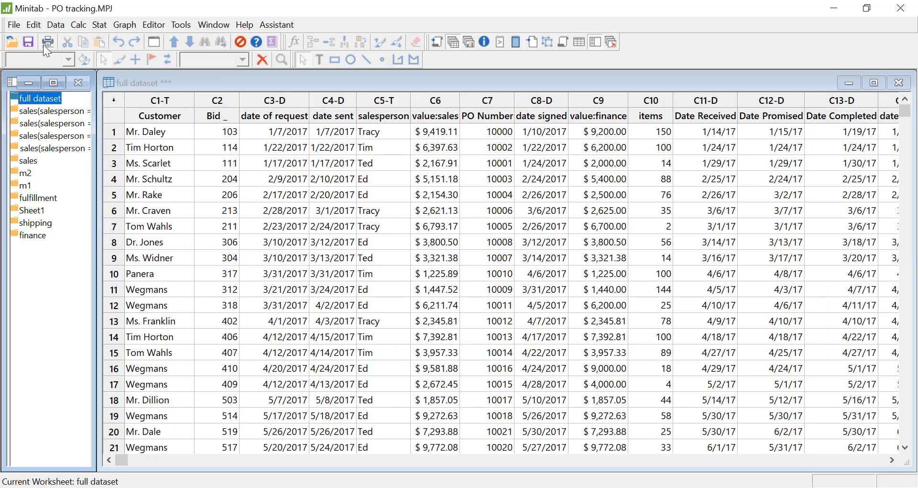
{"action": "left_click", "coordinate": [56, 26]}
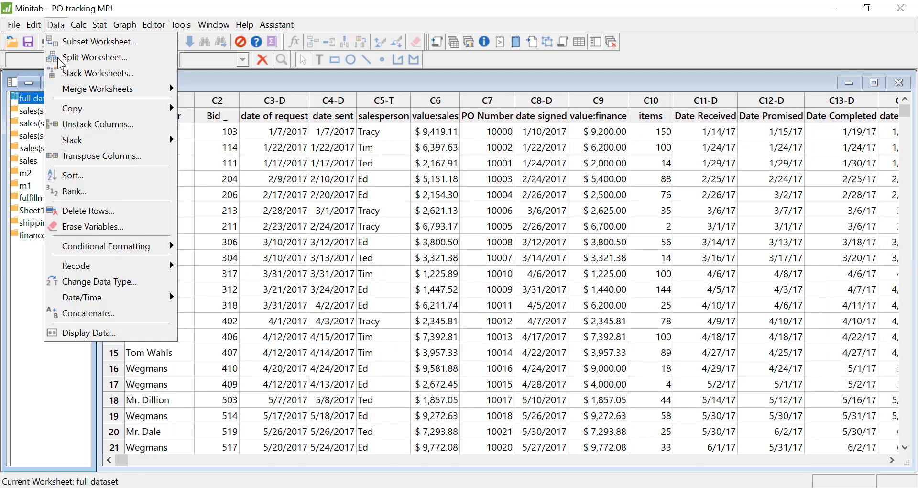
{"action": "mouse_move", "coordinate": [101, 301]}
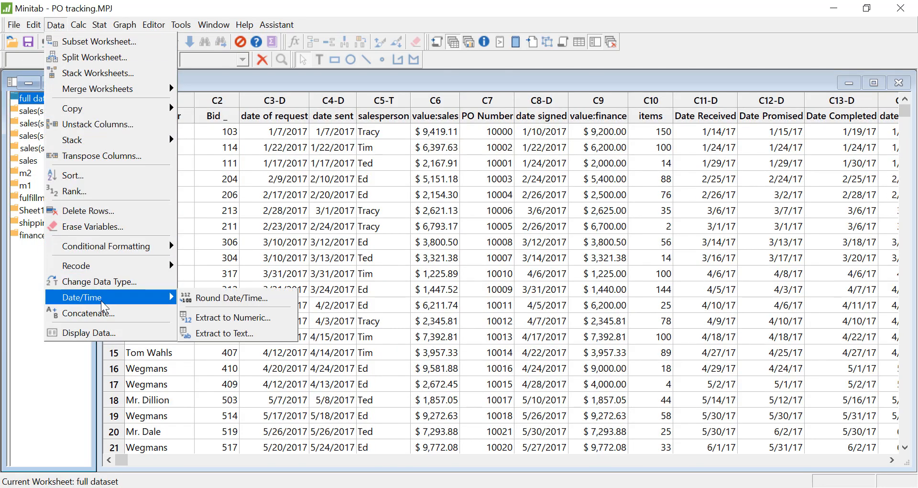
{"action": "left_click", "coordinate": [233, 317]}
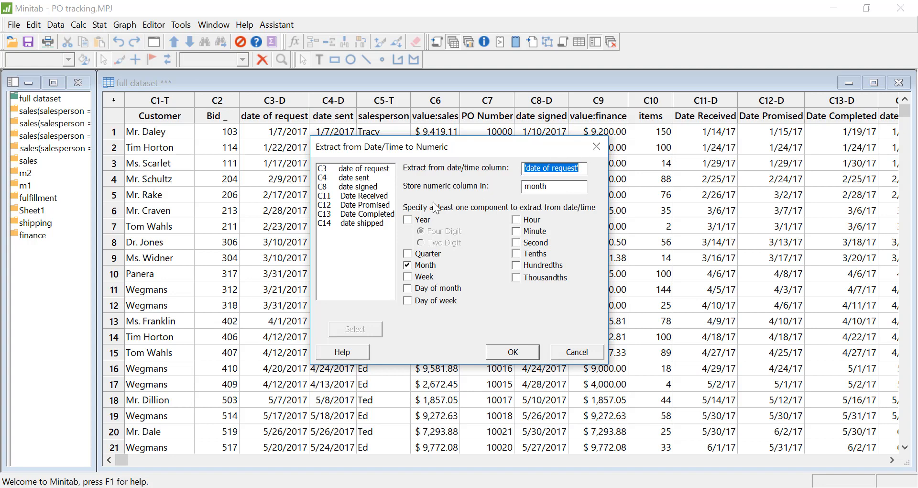
{"action": "double_click", "coordinate": [367, 188]}
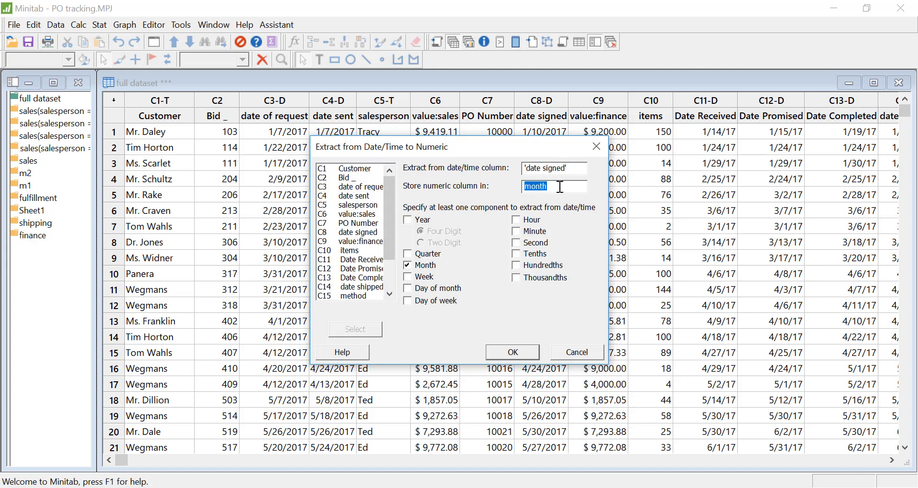
{"action": "left_click", "coordinate": [511, 356]}
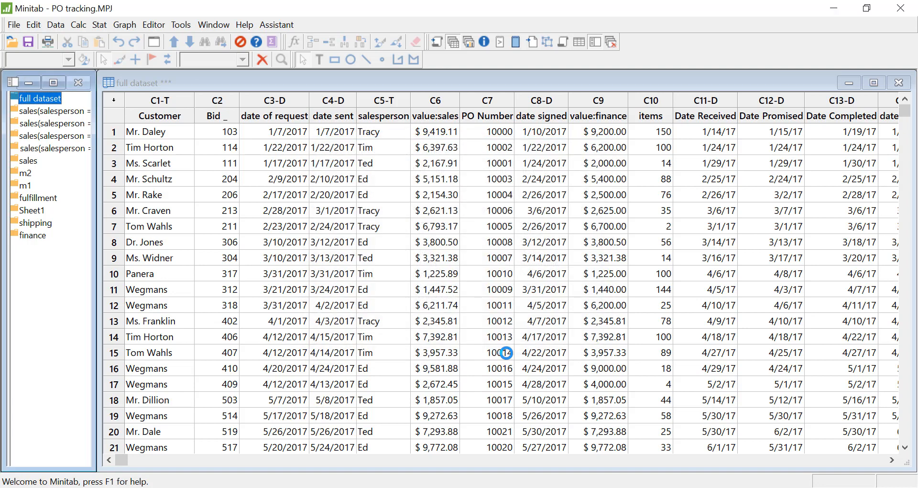
Step: Create a stacked bar chart of counts of unique values for month and salesperson, using value:finance as the frequency variable
{"action": "left_click", "coordinate": [124, 26]}
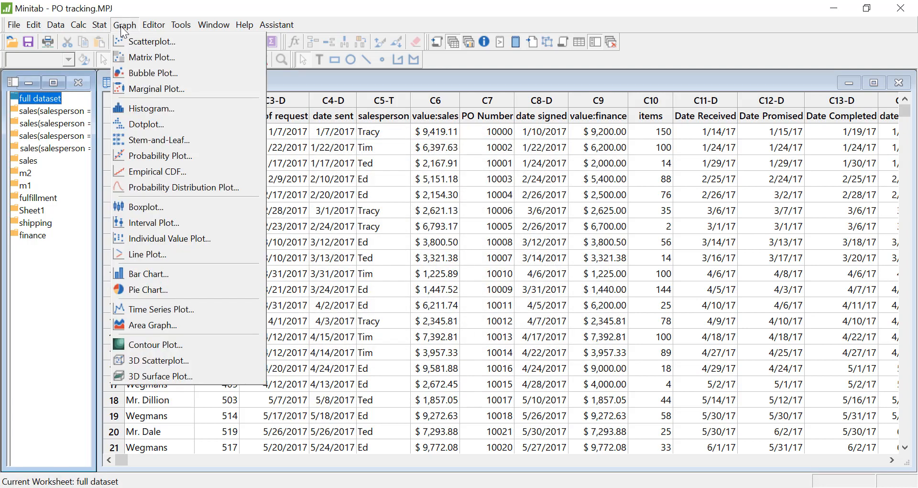
{"action": "left_click", "coordinate": [193, 273]}
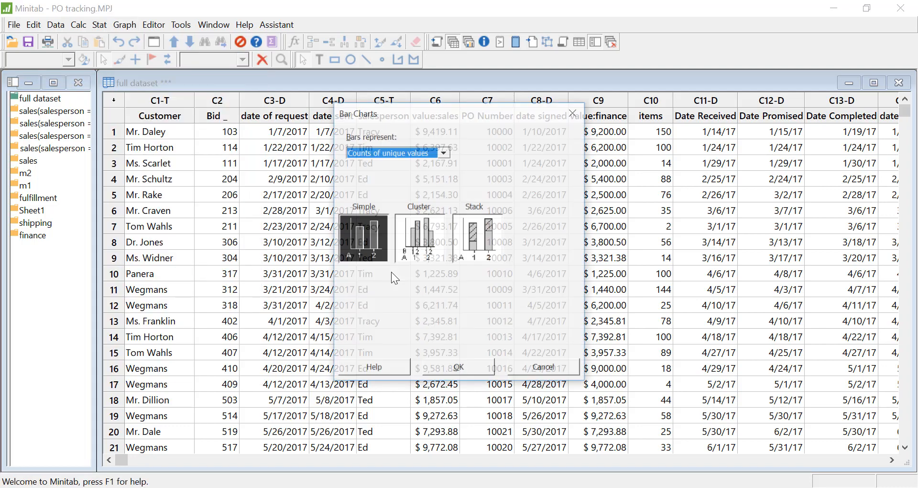
{"action": "left_click", "coordinate": [477, 238]}
{"action": "left_click", "coordinate": [470, 368]}
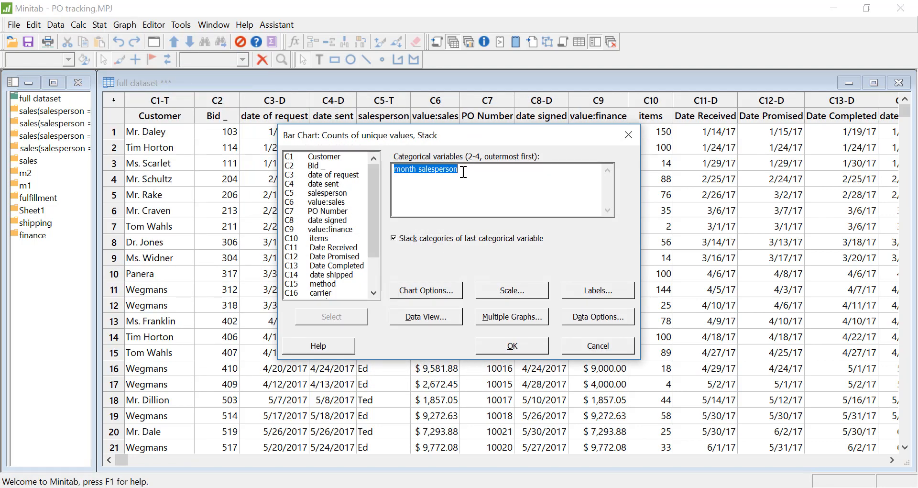
{"action": "left_click", "coordinate": [607, 317]}
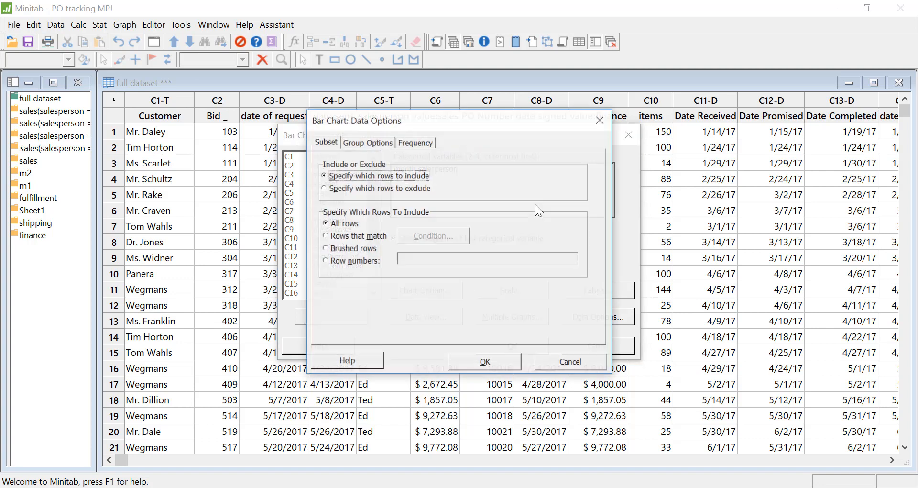
{"action": "left_click", "coordinate": [430, 142]}
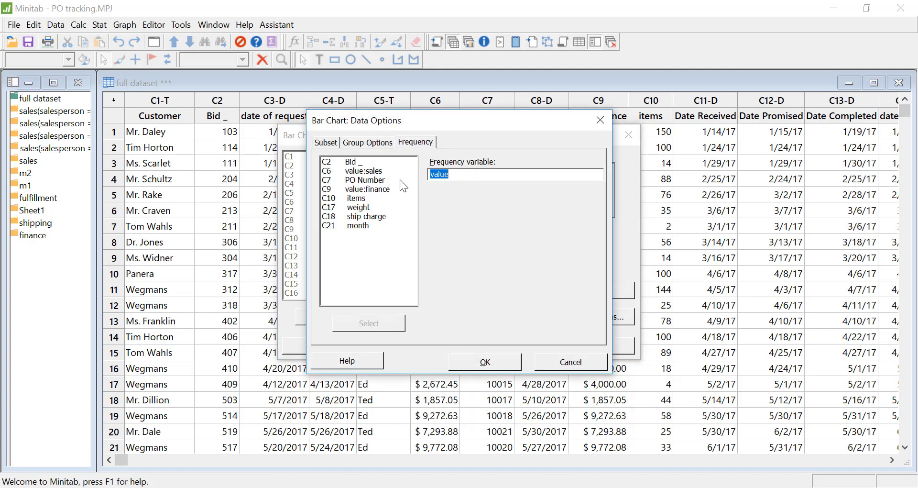
{"action": "double_click", "coordinate": [375, 189]}
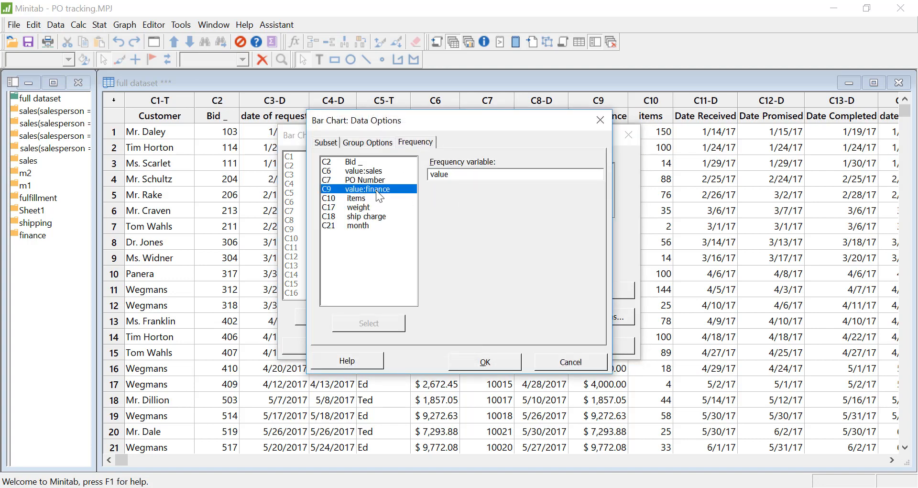
{"action": "left_click", "coordinate": [484, 362]}
{"action": "left_click", "coordinate": [512, 344]}
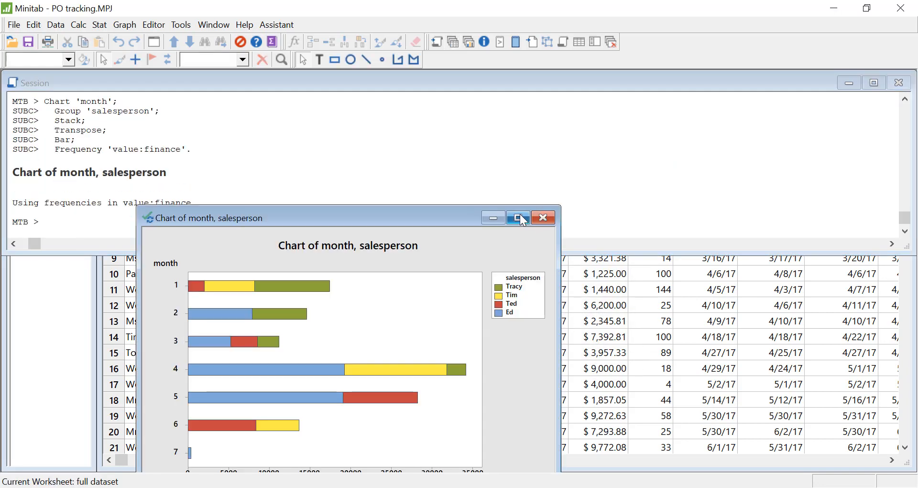
Step: Maximize the new bar chart and retitle it "Revenue Realized per month by Salesperson"
{"action": "left_click", "coordinate": [522, 216]}
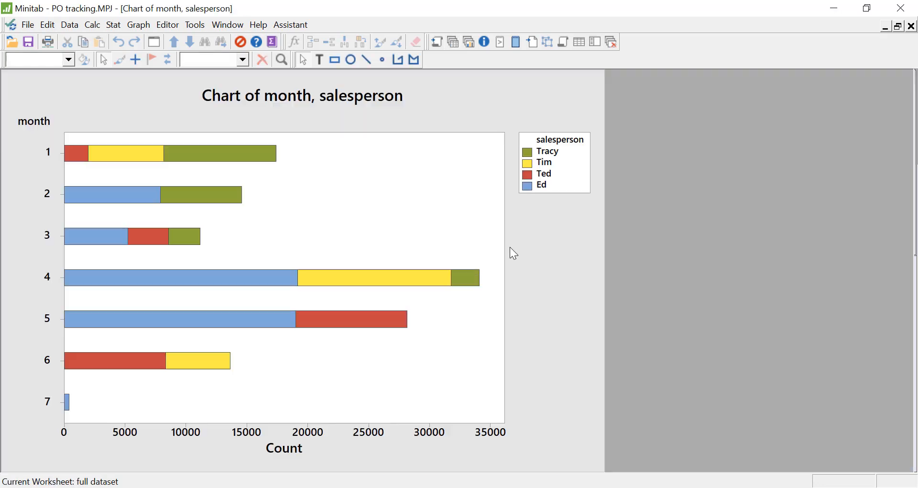
{"action": "double_click", "coordinate": [294, 98]}
{"action": "type", "text": "Revenue Realized per month by Salesperson"}
{"action": "left_click", "coordinate": [502, 365]}
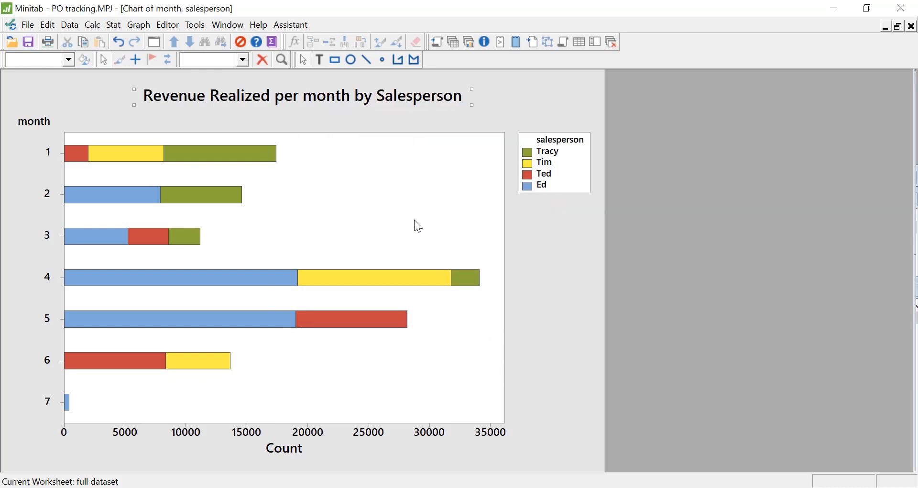
Step: Add a reference line at Y value 20000 to the realized revenue bar chart
{"action": "right_click", "coordinate": [417, 194]}
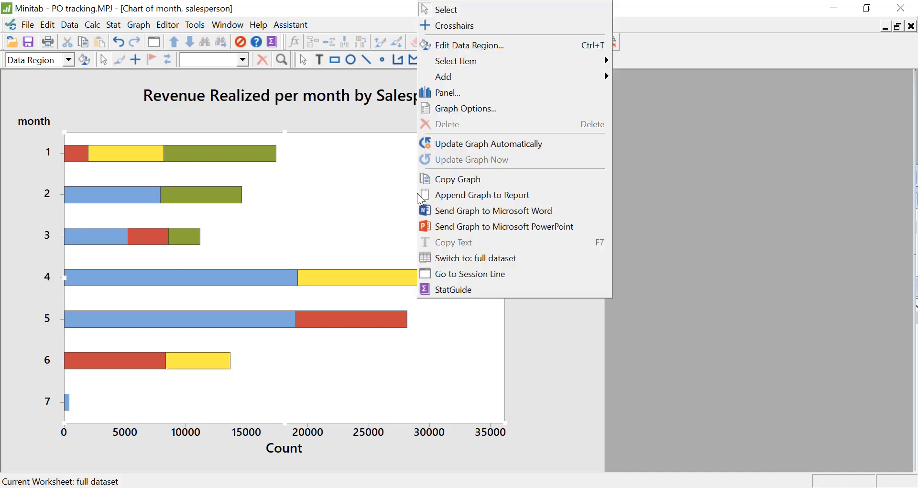
{"action": "mouse_move", "coordinate": [479, 80]}
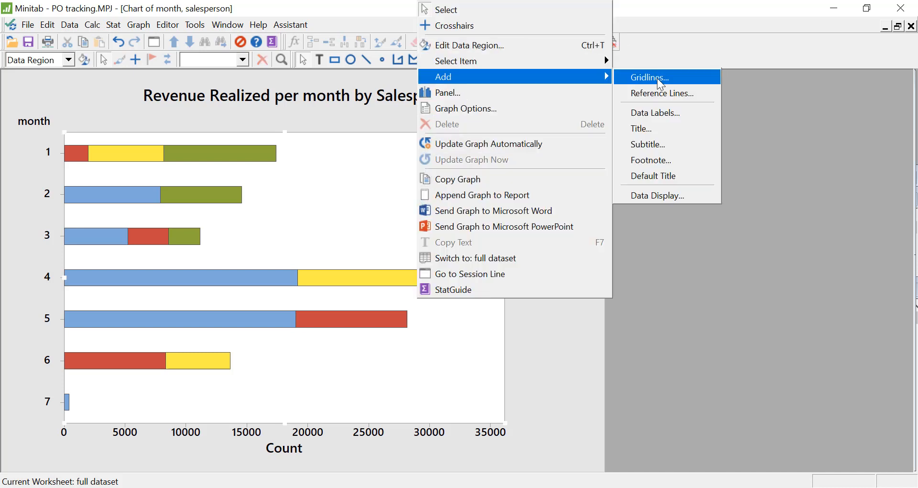
{"action": "left_click", "coordinate": [666, 94]}
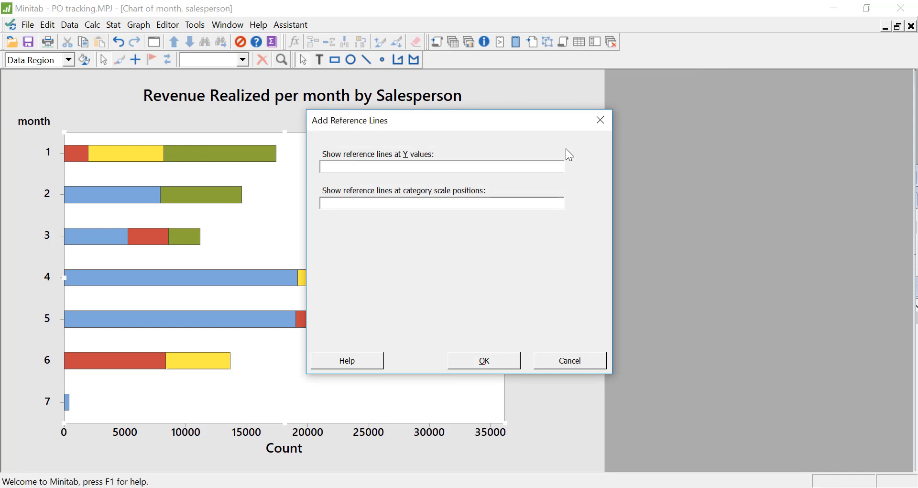
{"action": "type", "text": "20000"}
{"action": "left_click", "coordinate": [494, 359]}
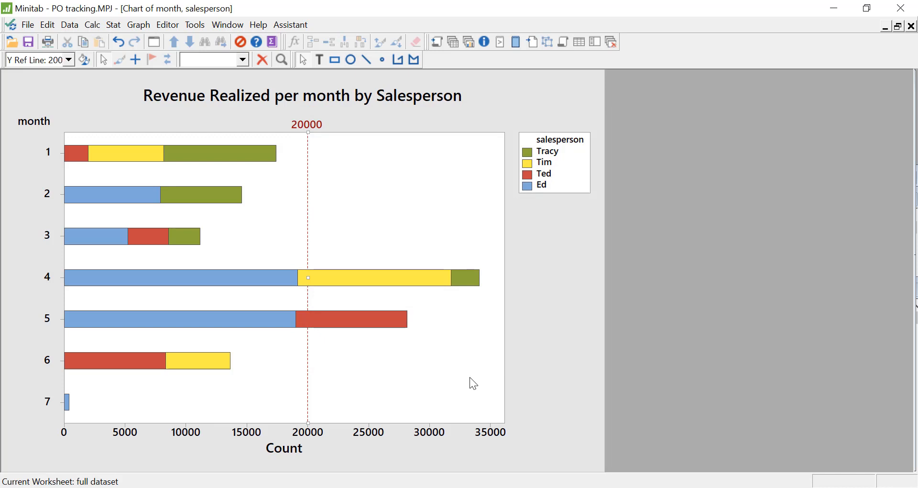
Step: Display the project's list of graphs, widen it and activate the Potential Revenue pie chart
{"action": "left_click", "coordinate": [470, 43]}
{"action": "left_click_drag", "start_coordinate": [94, 109], "coordinate": [135, 111]}
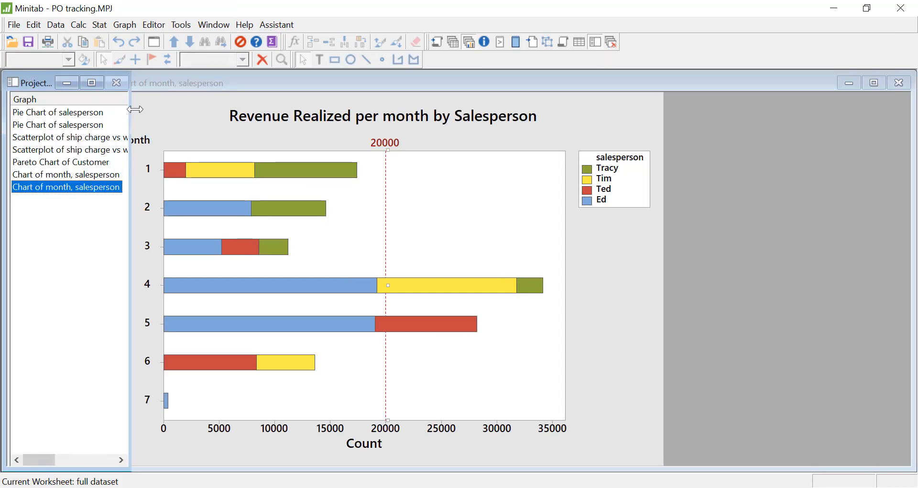
{"action": "left_click", "coordinate": [83, 115]}
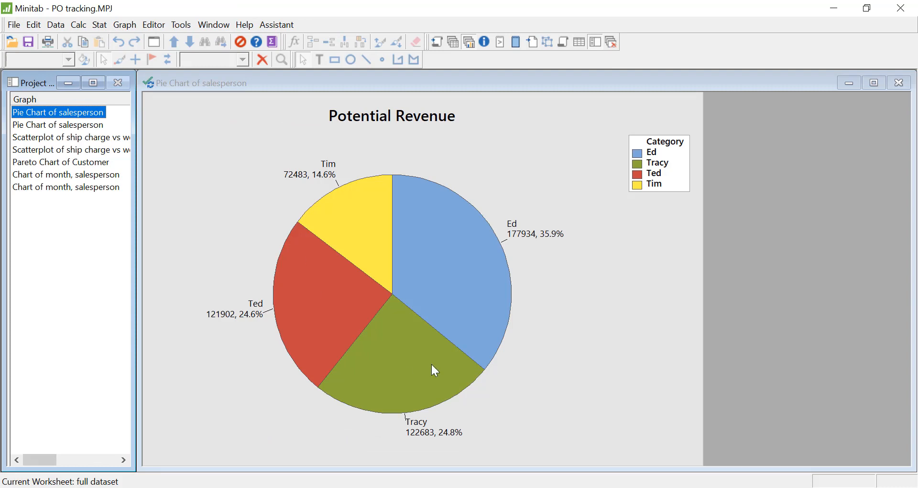
{"action": "left_click", "coordinate": [497, 245]}
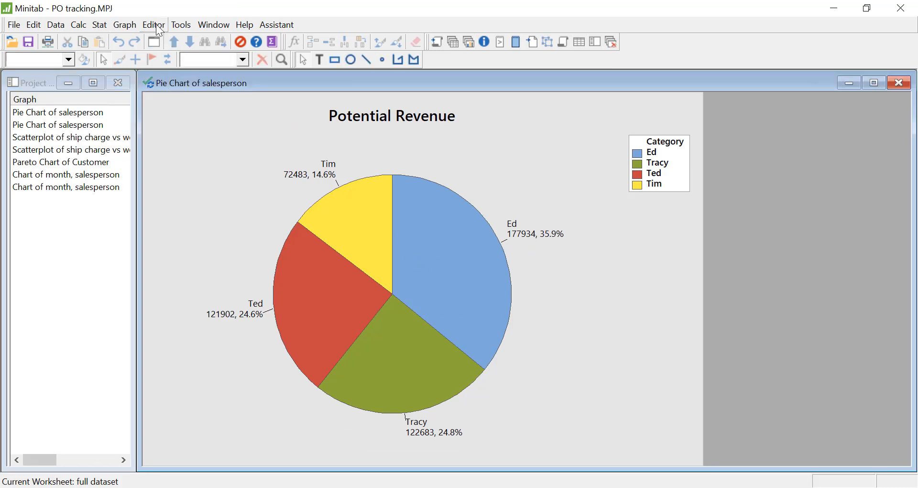
Step: Start a graph layout with 2 rows and 2 columns and place the Potential Revenue and Realized Revenue pie charts in its upper row
{"action": "left_click", "coordinate": [154, 25]}
{"action": "left_click", "coordinate": [173, 161]}
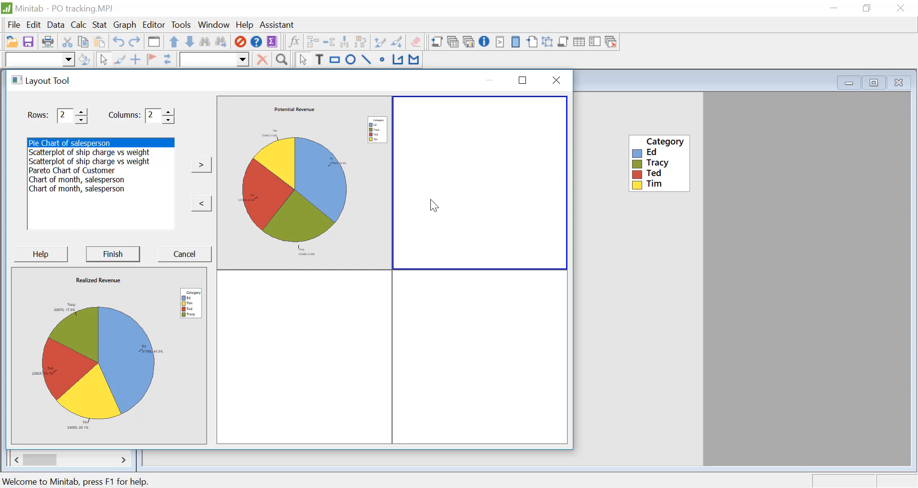
{"action": "left_click", "coordinate": [202, 165]}
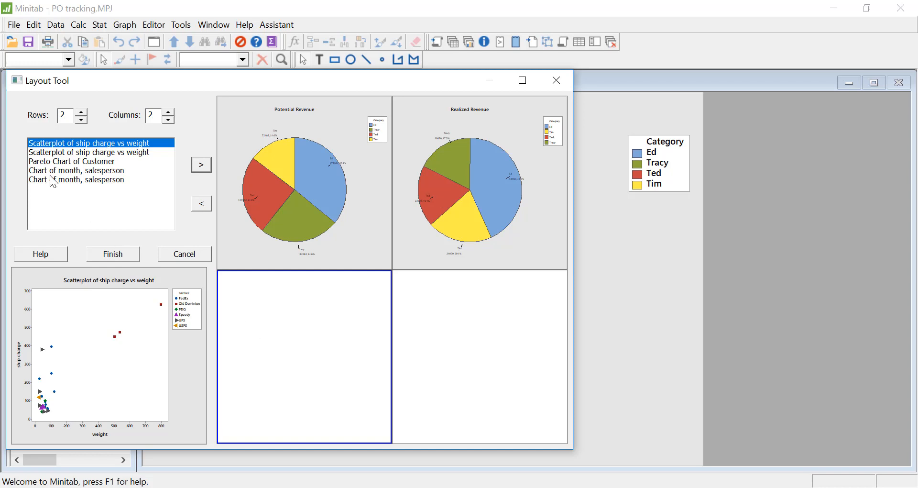
Step: Place the potential and realized revenue bar charts in the layout's lower row, finish the layout and maximize it
{"action": "double_click", "coordinate": [64, 180]}
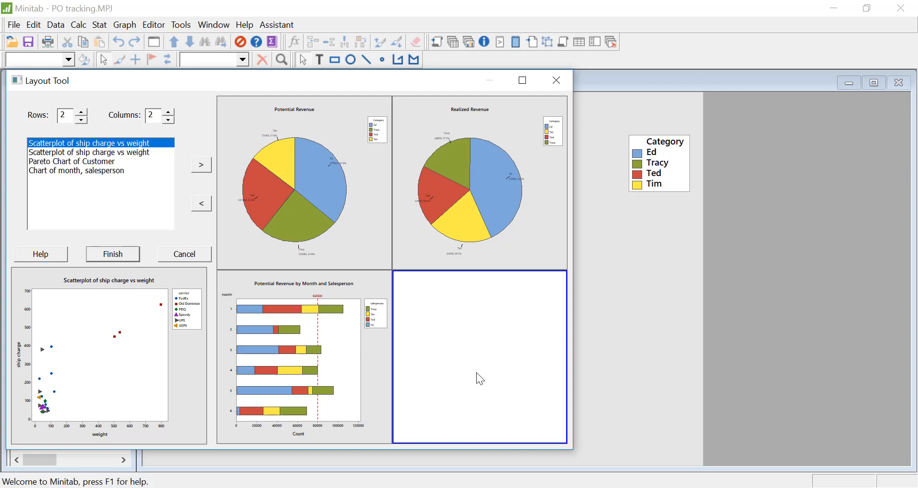
{"action": "left_click", "coordinate": [72, 171]}
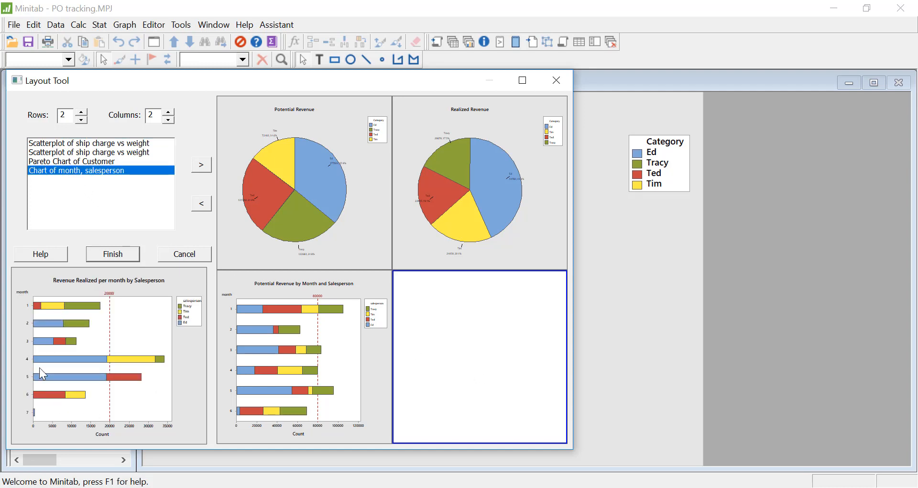
{"action": "left_click", "coordinate": [203, 166]}
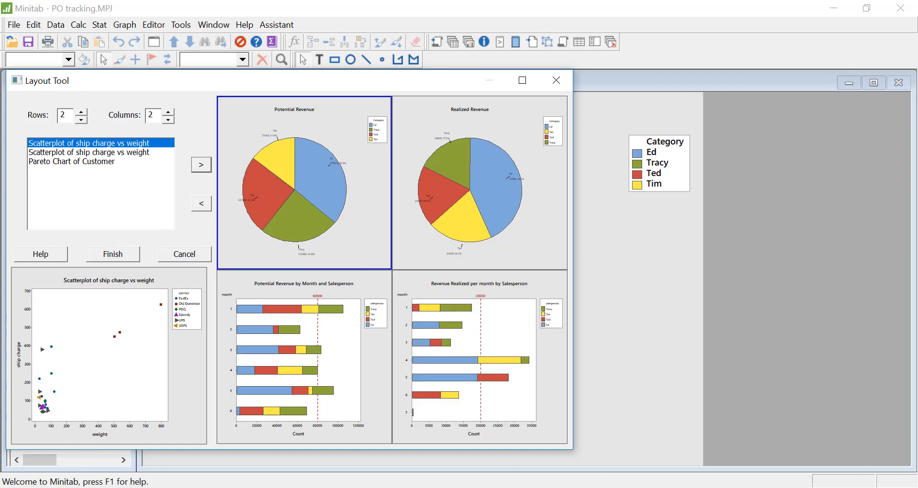
{"action": "left_click", "coordinate": [105, 258]}
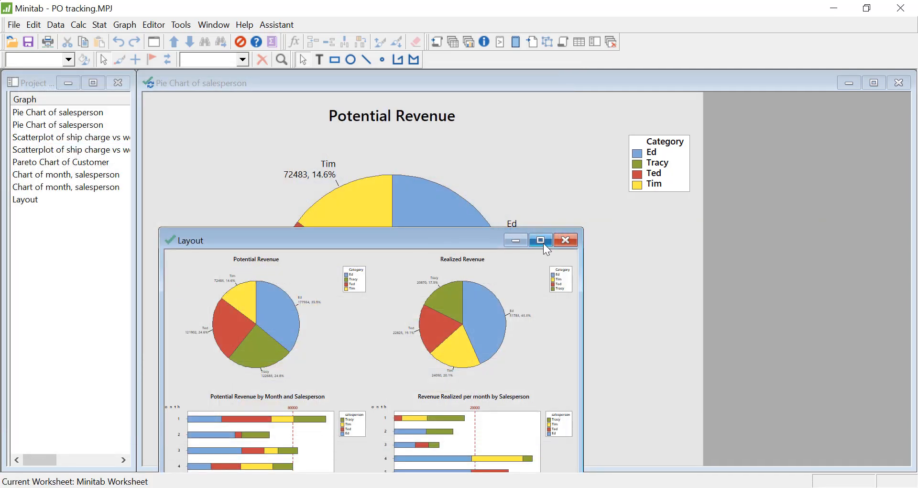
{"action": "left_click", "coordinate": [540, 240]}
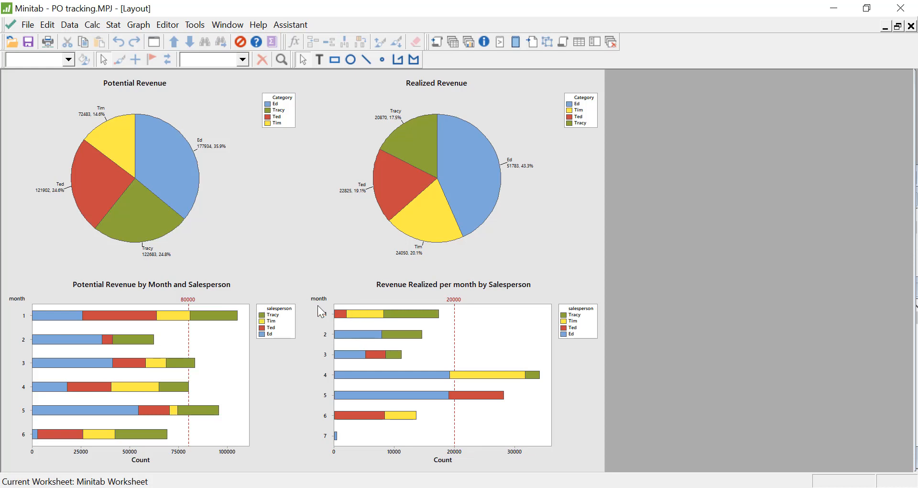
Step: Open the realized revenue bar chart's title settings in the layout without changing them, and inspect a month 2 bar segment's details
{"action": "double_click", "coordinate": [476, 284]}
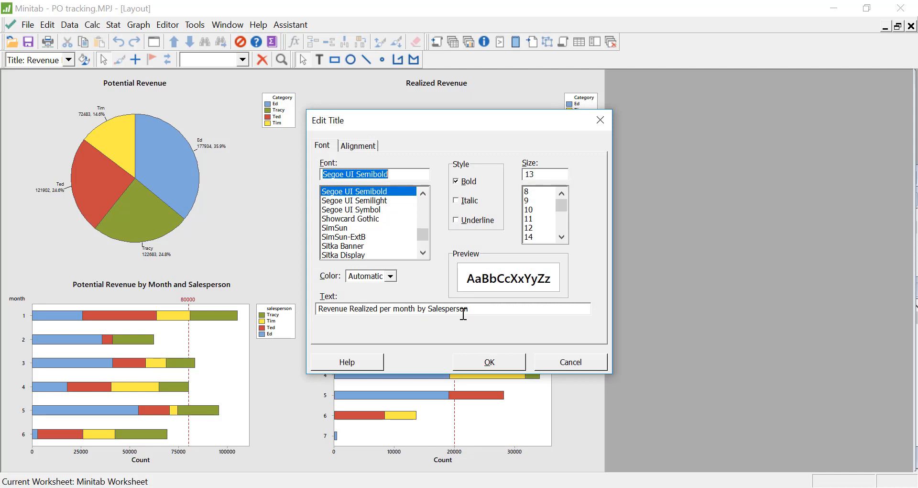
{"action": "left_click", "coordinate": [576, 363]}
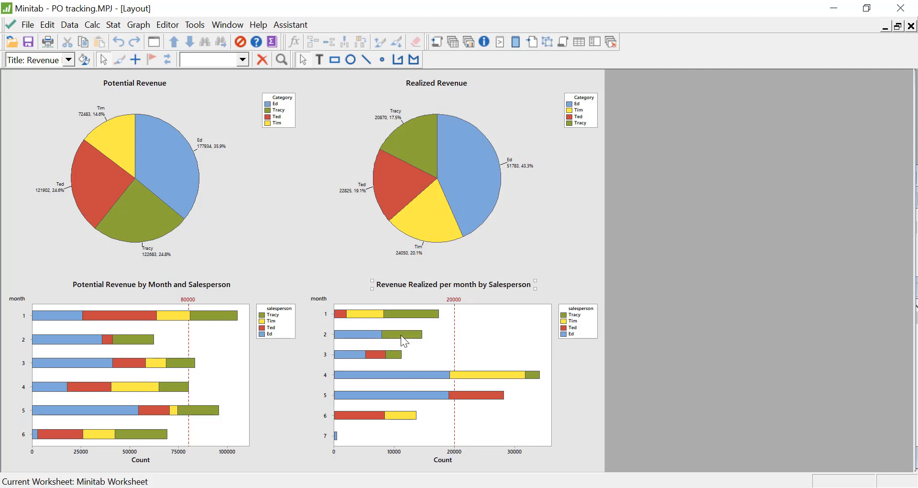
{"action": "mouse_move", "coordinate": [402, 337]}
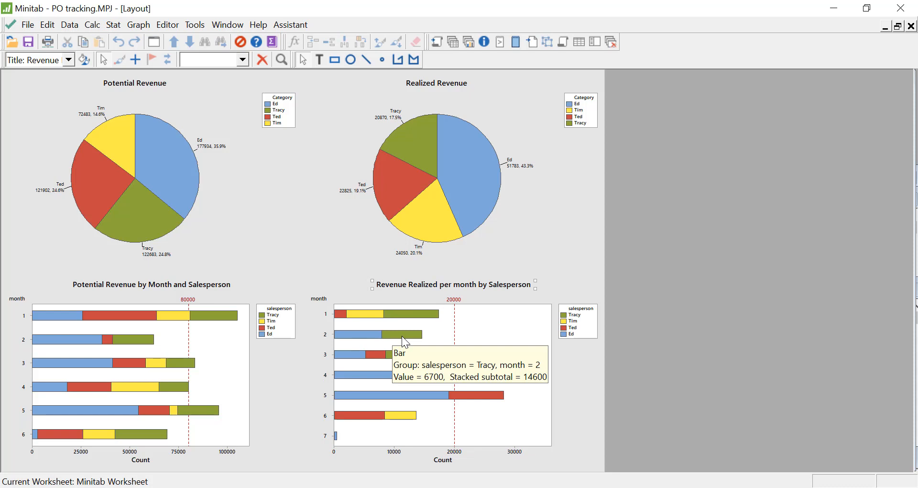